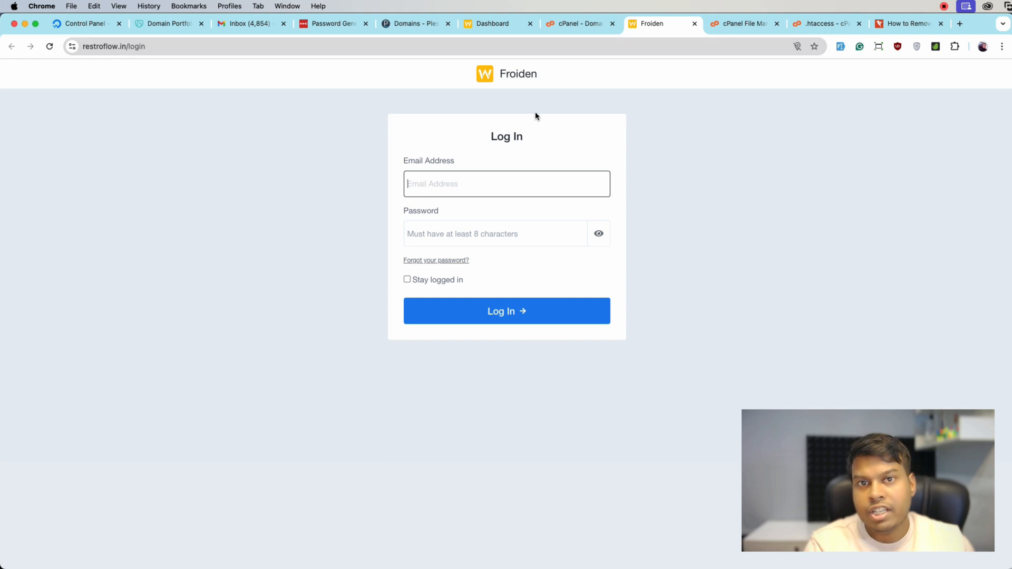
Switch to Plesk and add the subdomain transfer under worksuite.info, keeping the suggested document root
click(574, 24)
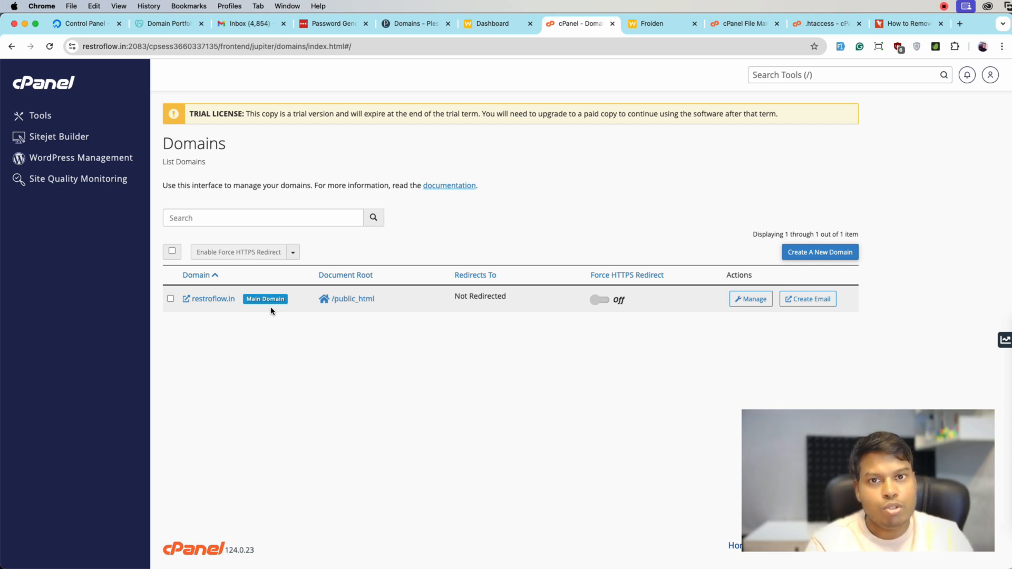
click(419, 24)
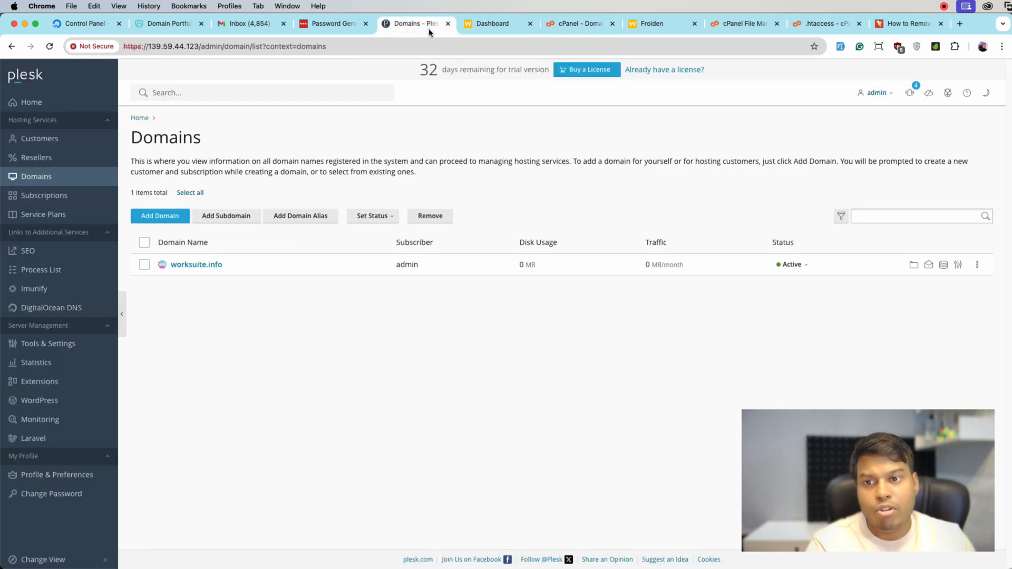
click(211, 216)
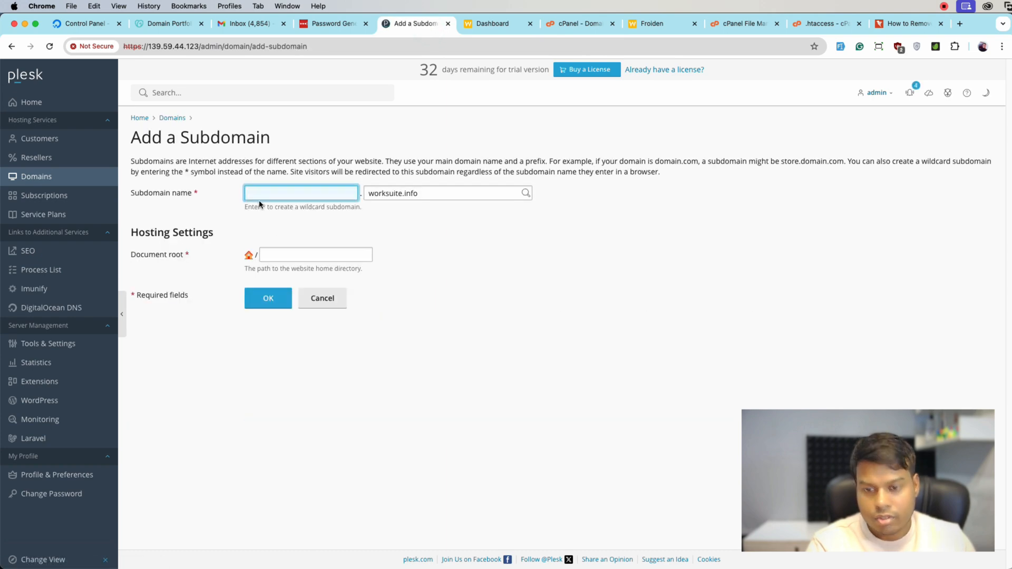
text(transfer)
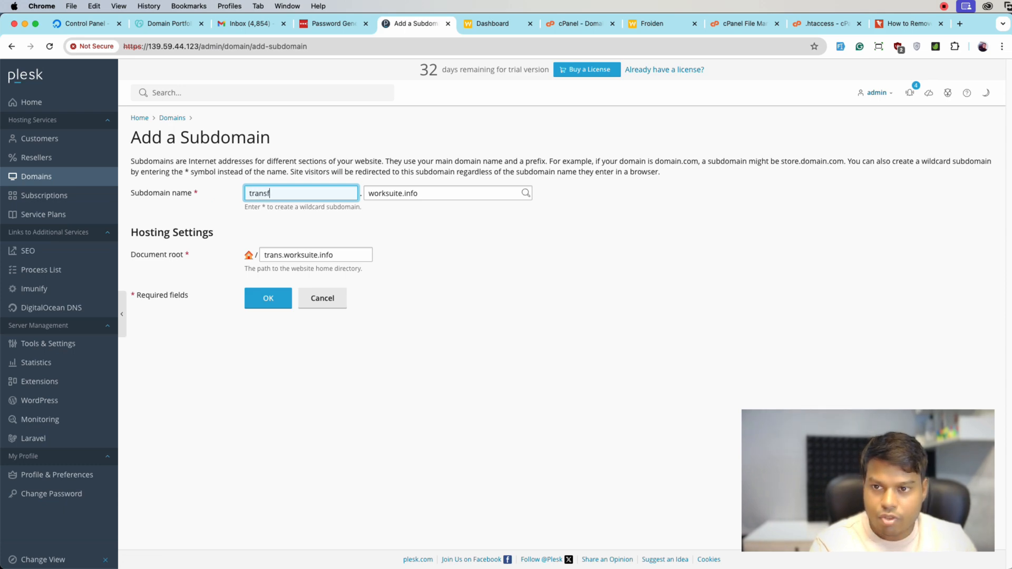
click(272, 303)
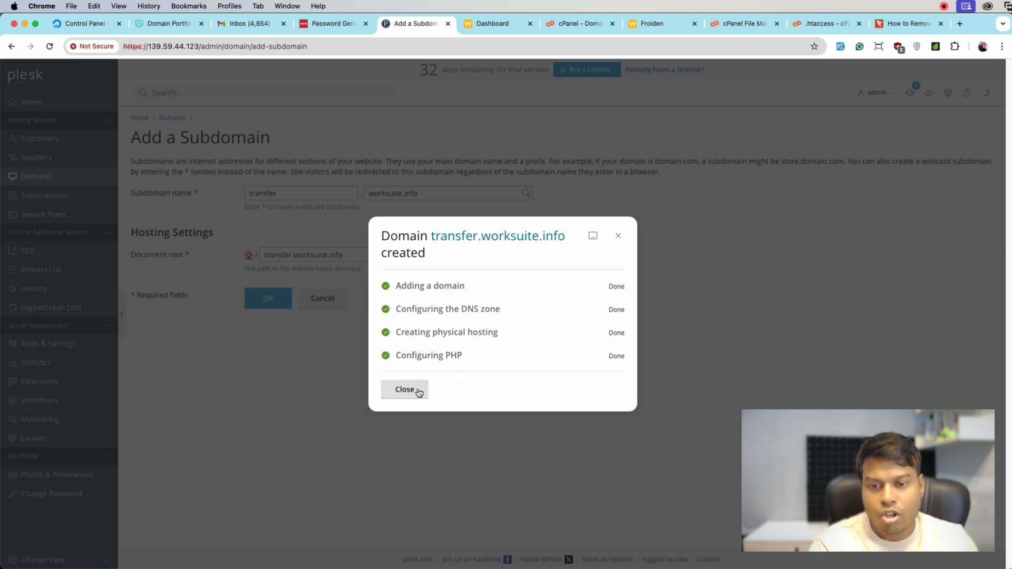
click(420, 393)
Switch to cPanel and open the public_html document root of restroflow.in in the file manager
click(574, 23)
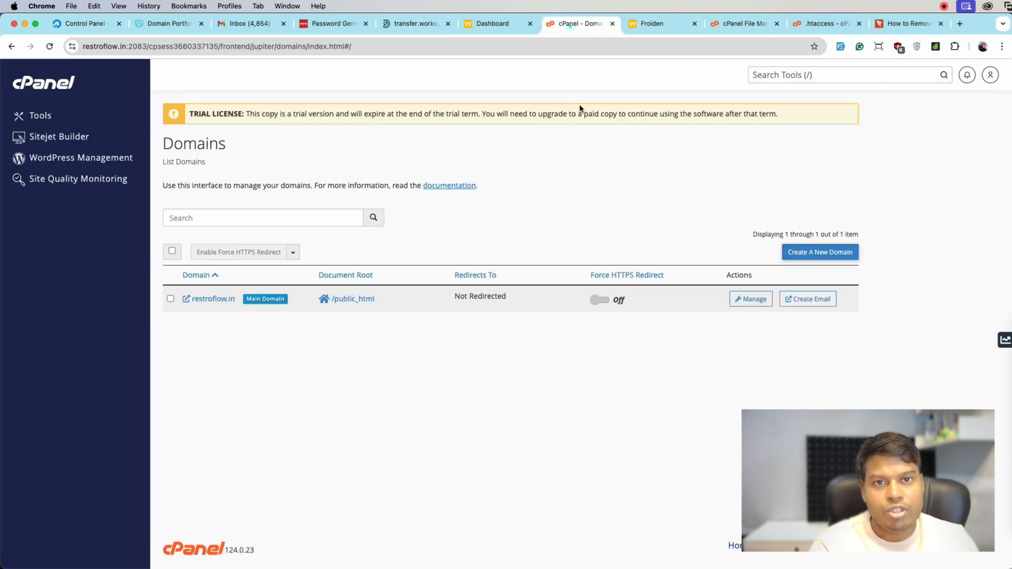
click(412, 30)
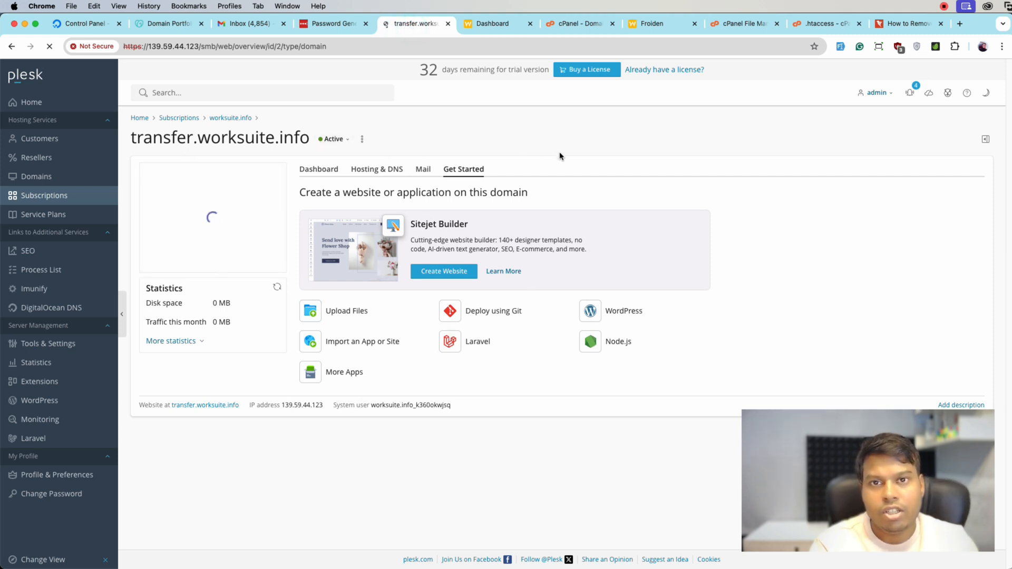
click(571, 25)
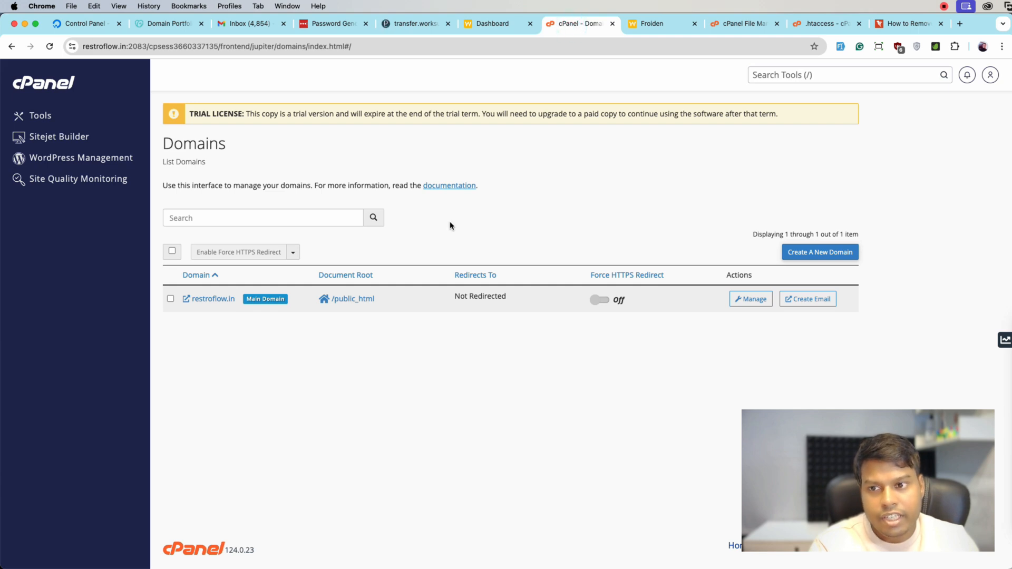
click(339, 304)
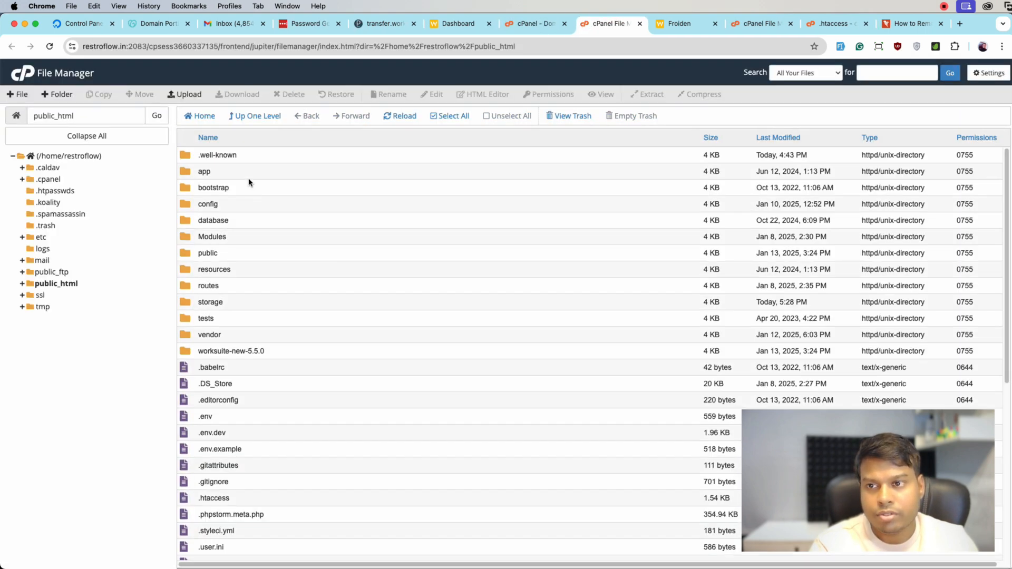
scroll(339, 369, down, 6)
scroll(338, 369, up, 6)
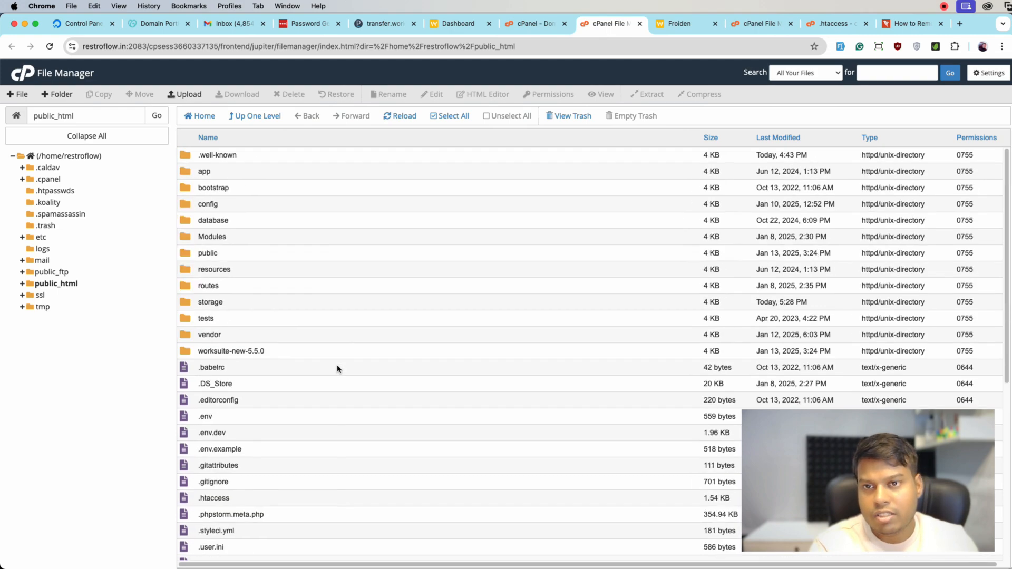
Select everything in public_html except the .well-known folder and the worksuite-new-5.5.0.zip file
click(452, 116)
scroll(364, 397, down, 6)
scroll(307, 282, up, 6)
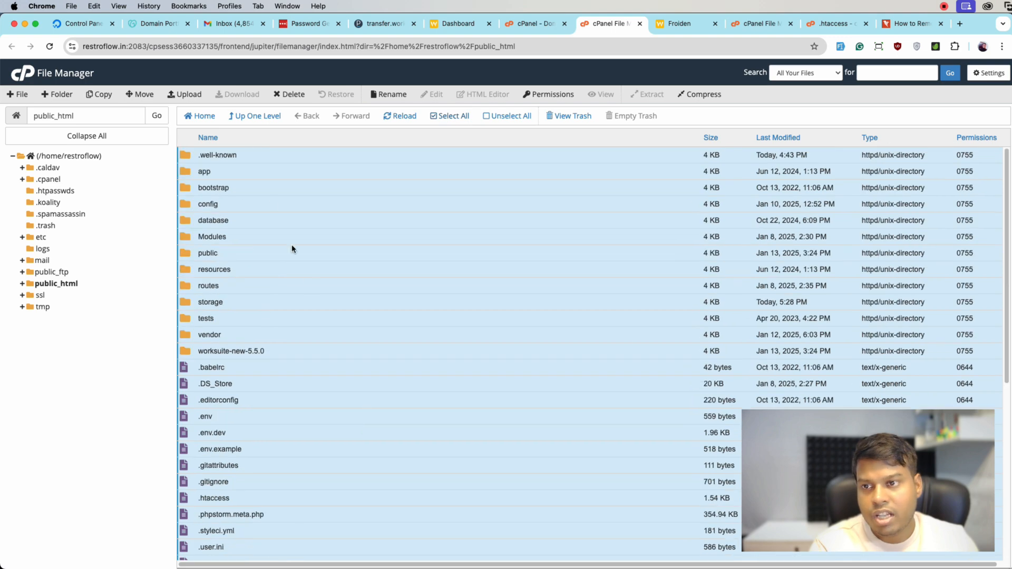
scroll(270, 372, down, 6)
scroll(271, 370, up, 6)
scroll(271, 370, down, 6)
scroll(289, 399, up, 6)
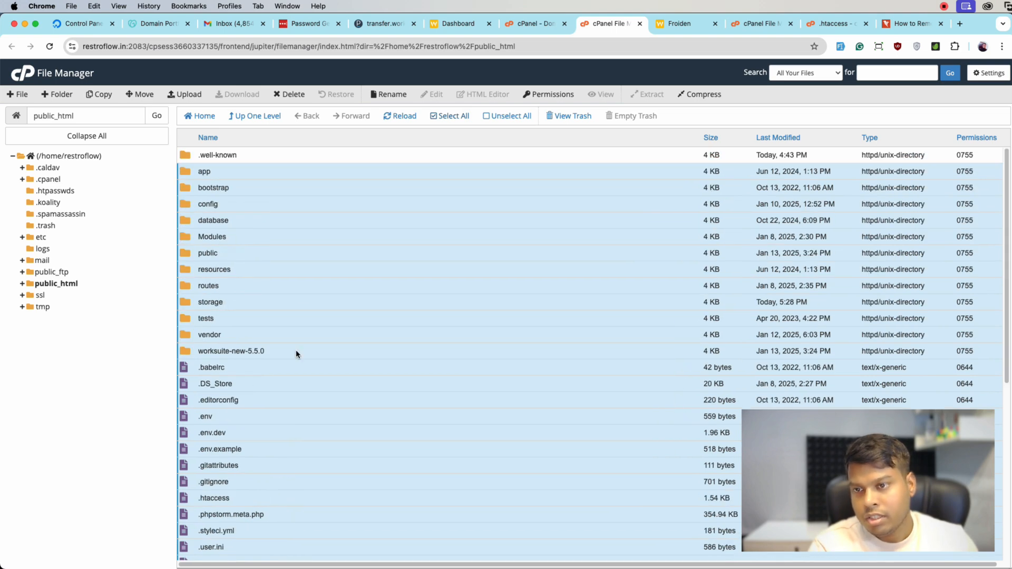
scroll(321, 421, down, 6)
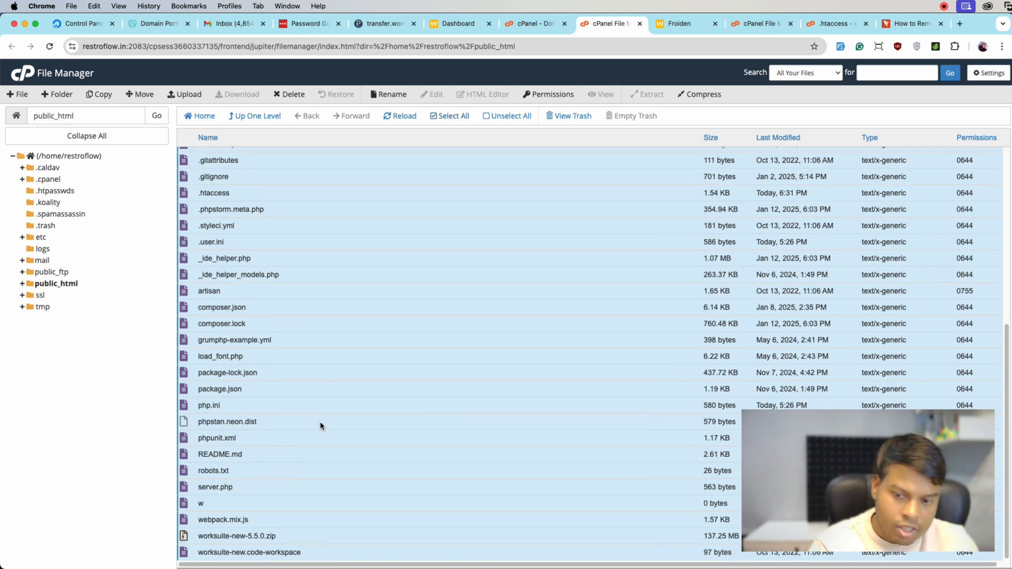
super+click(300, 537)
scroll(349, 484, up, 5)
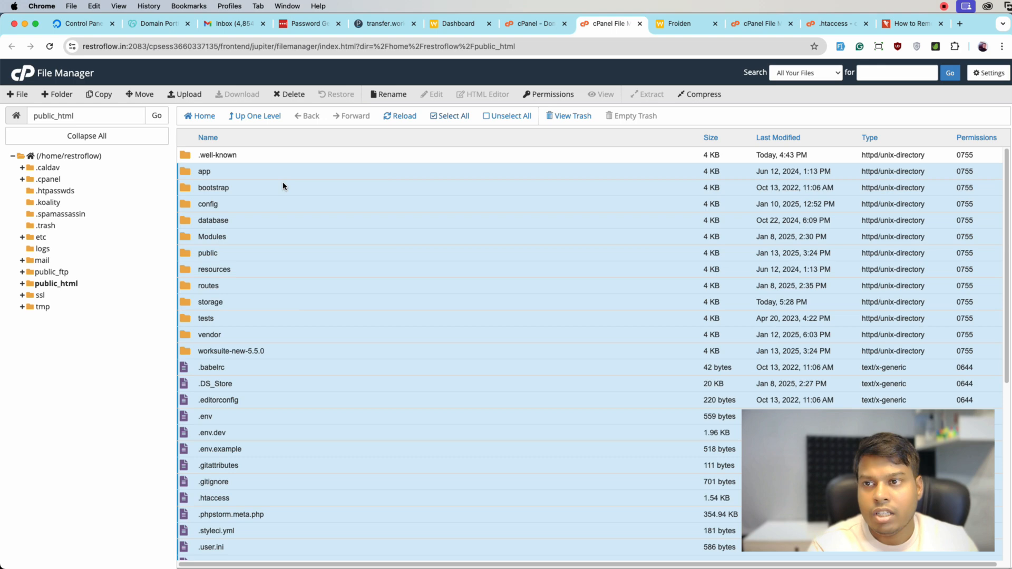
Compress the selected files and folders into a Zip archive named worksuite.info.zip in public_html
right_click(283, 186)
click(318, 268)
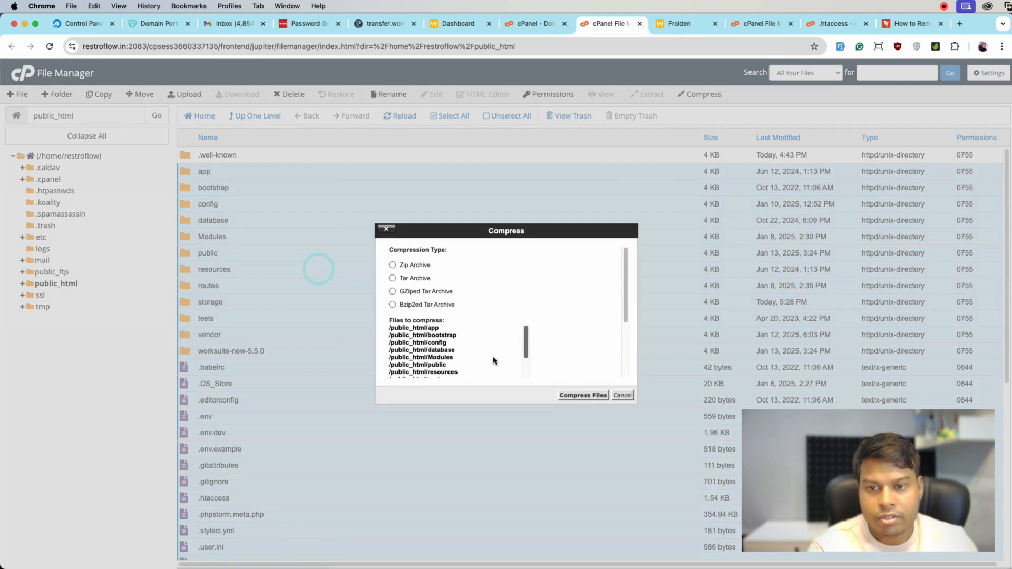
click(392, 265)
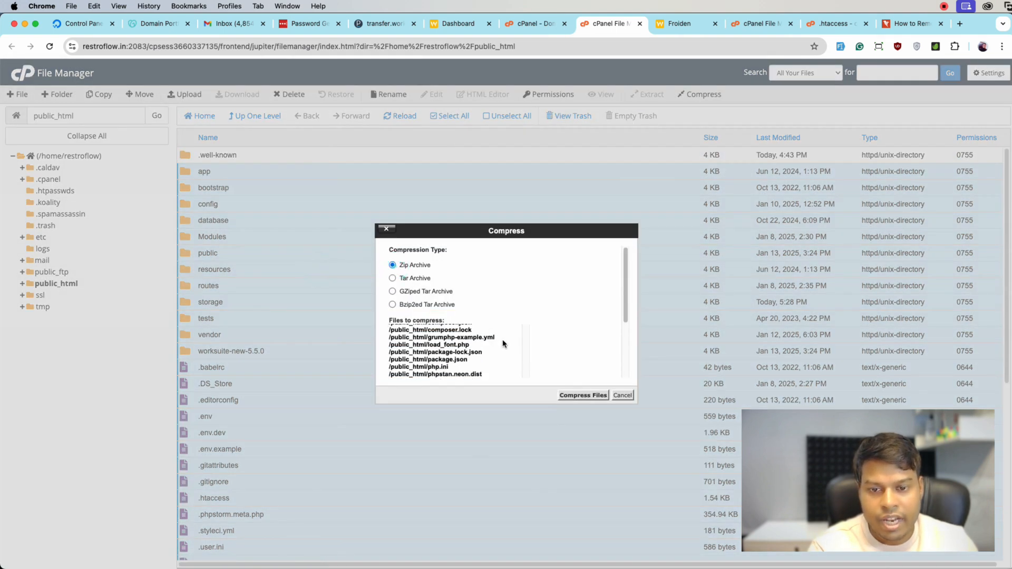
scroll(494, 337, down, 5)
click(484, 364)
double_click(464, 361)
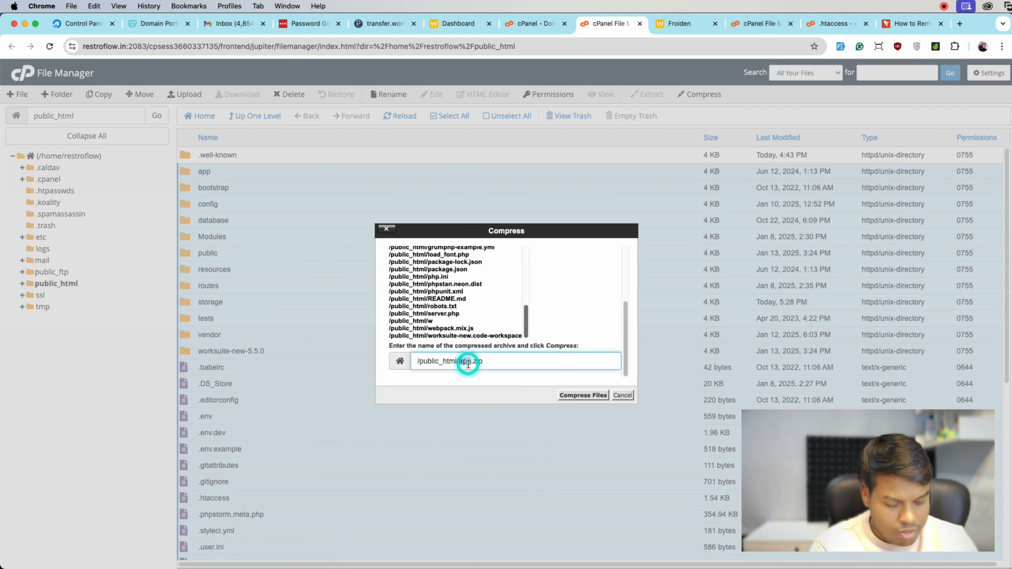
text(worksuite.info)
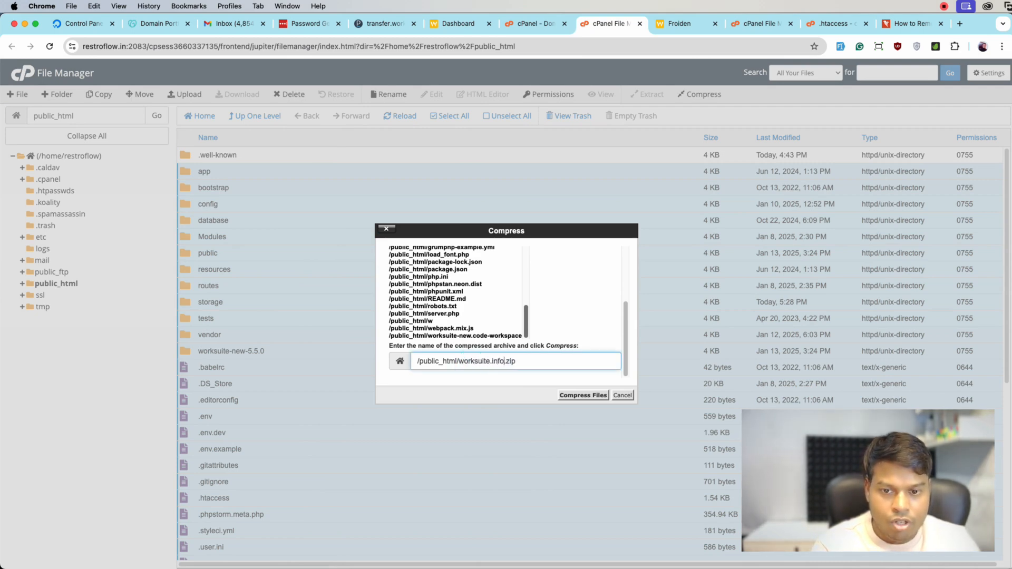
click(574, 395)
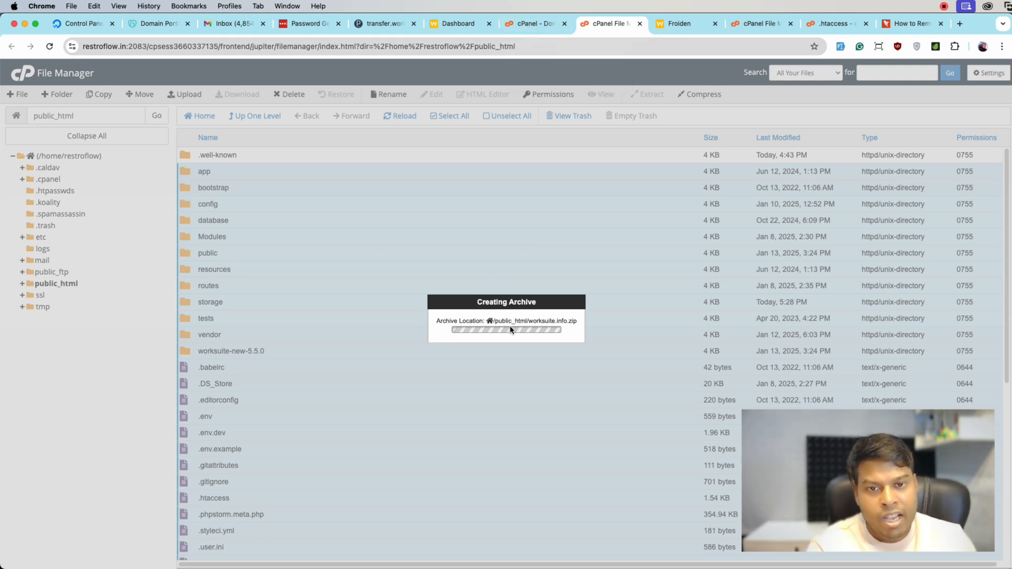
Find phpMyAdmin among the cPanel tools and open the restroflow_app database in it
click(528, 24)
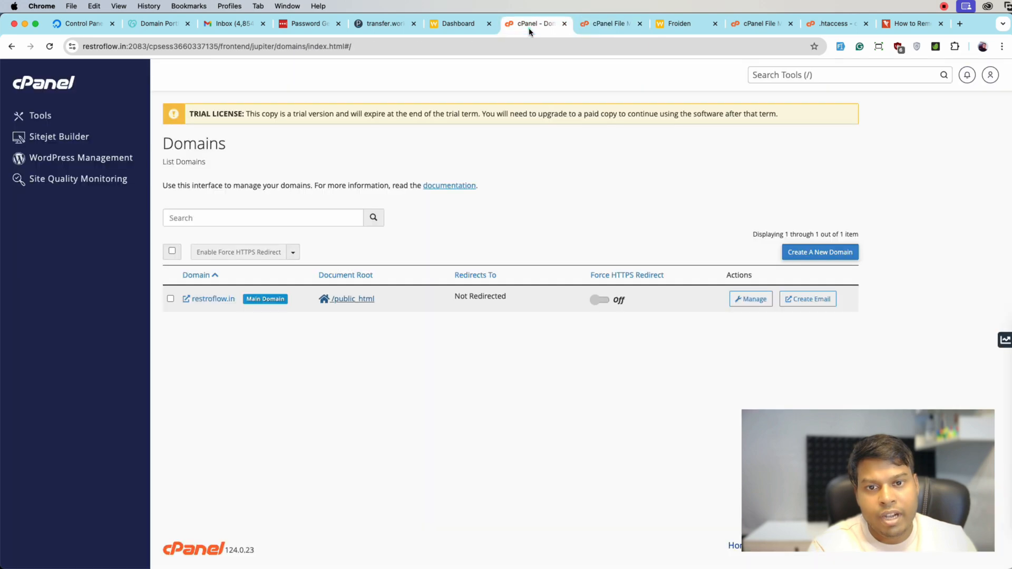
text(phpm)
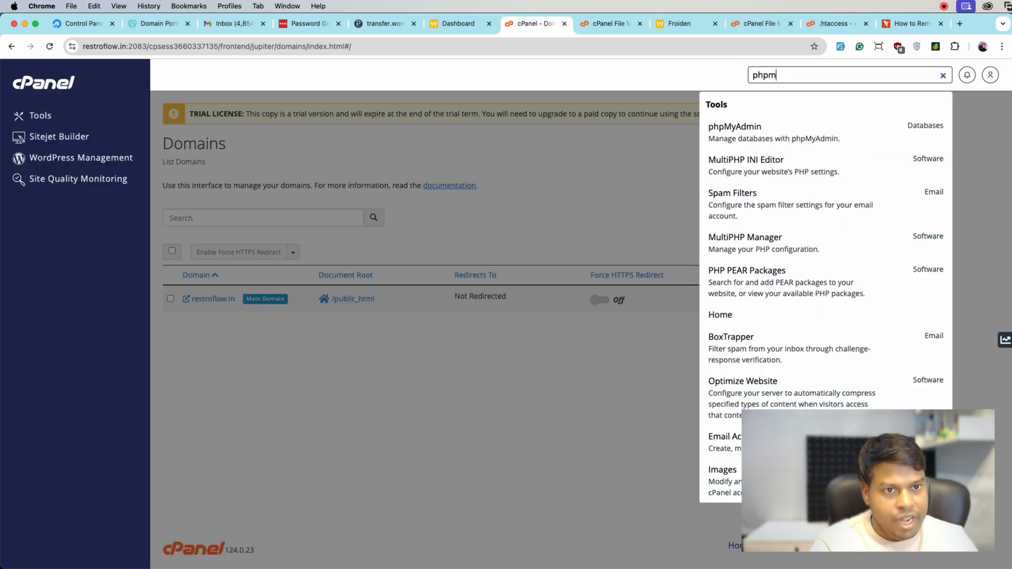
click(808, 122)
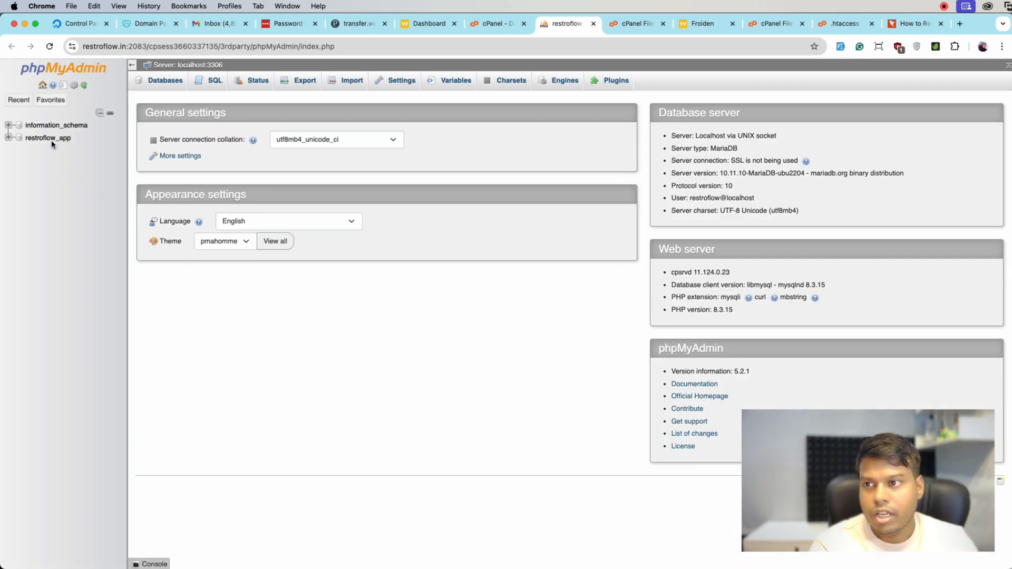
click(49, 138)
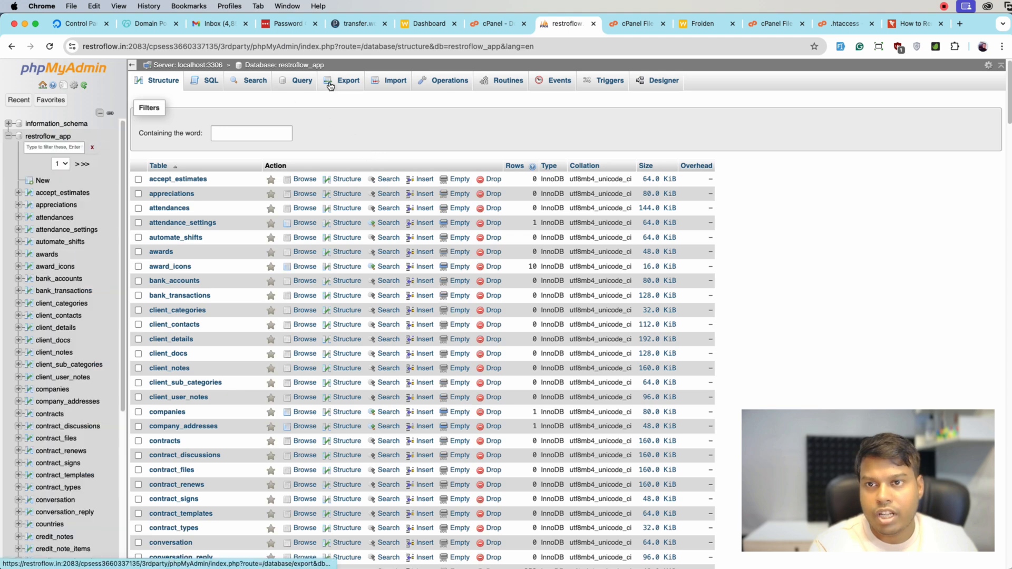
Export the restroflow_app database with the Quick method in SQL format
click(330, 86)
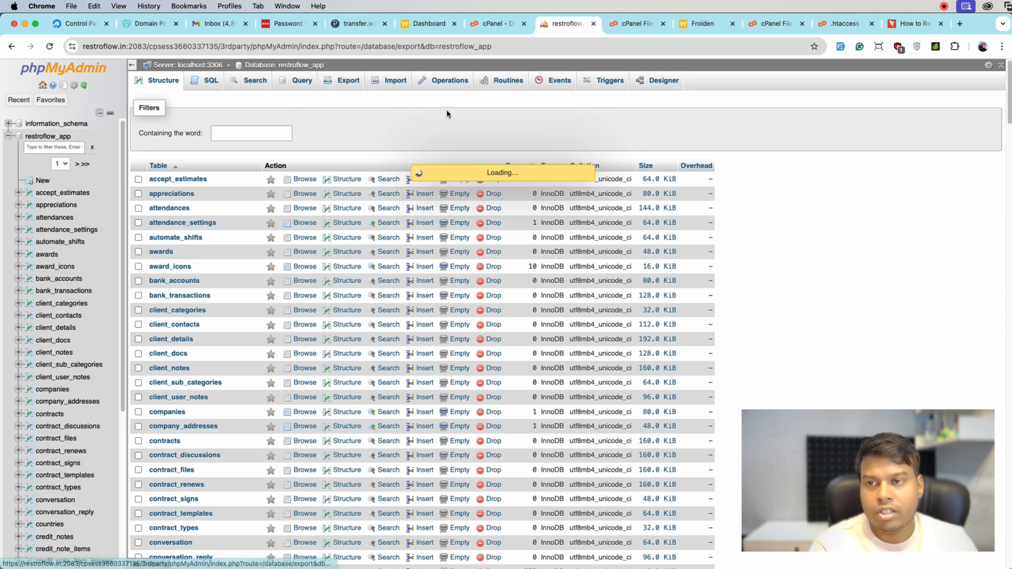
scroll(536, 182, down, 15)
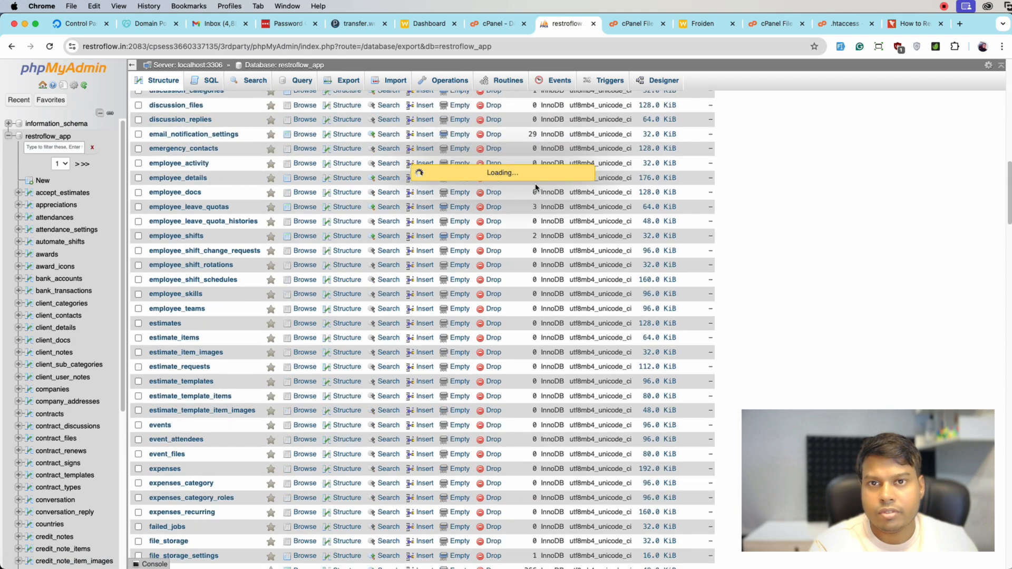
scroll(536, 181, up, 10)
scroll(403, 121, up, 5)
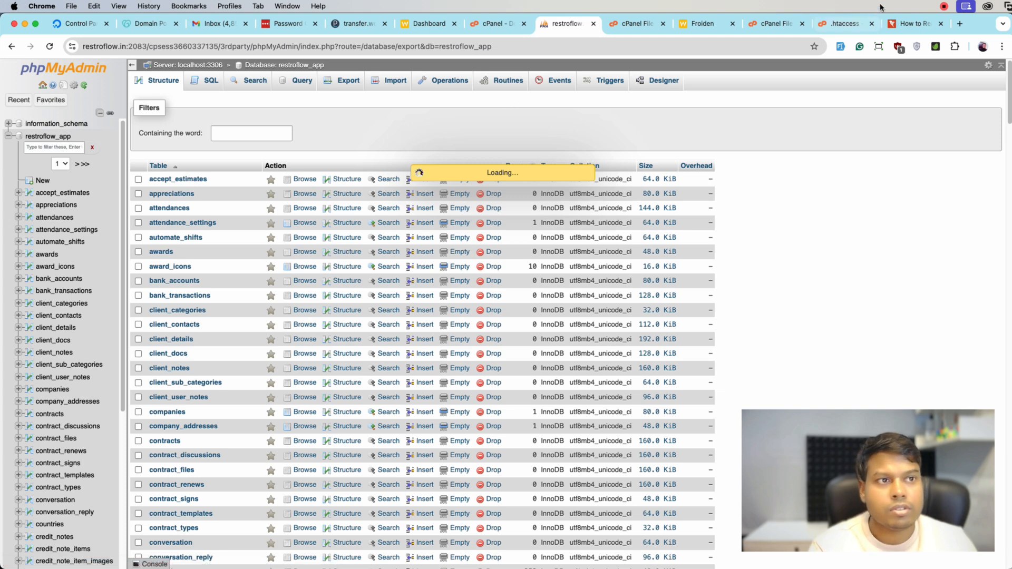
click(943, 6)
click(949, 23)
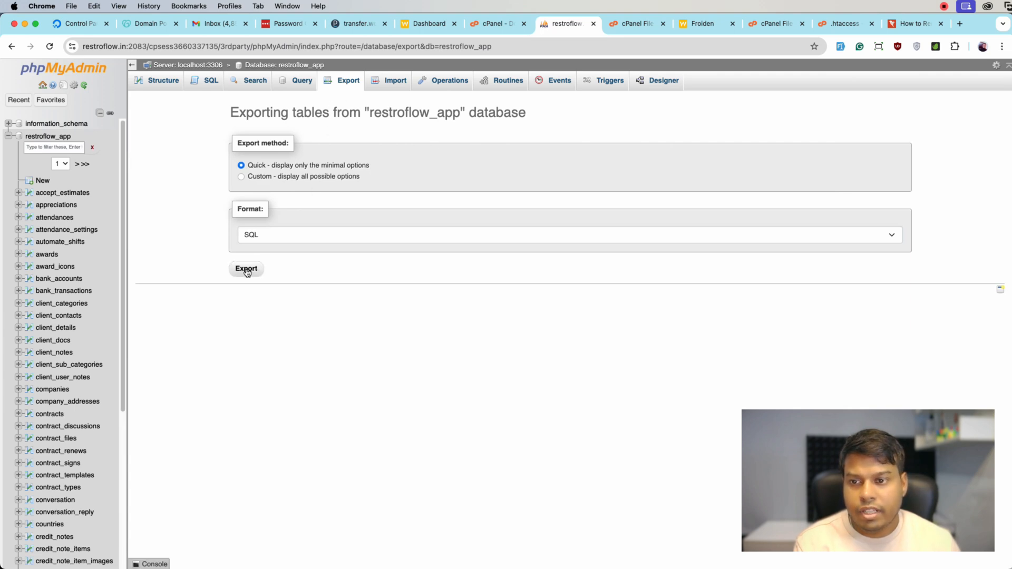
click(246, 270)
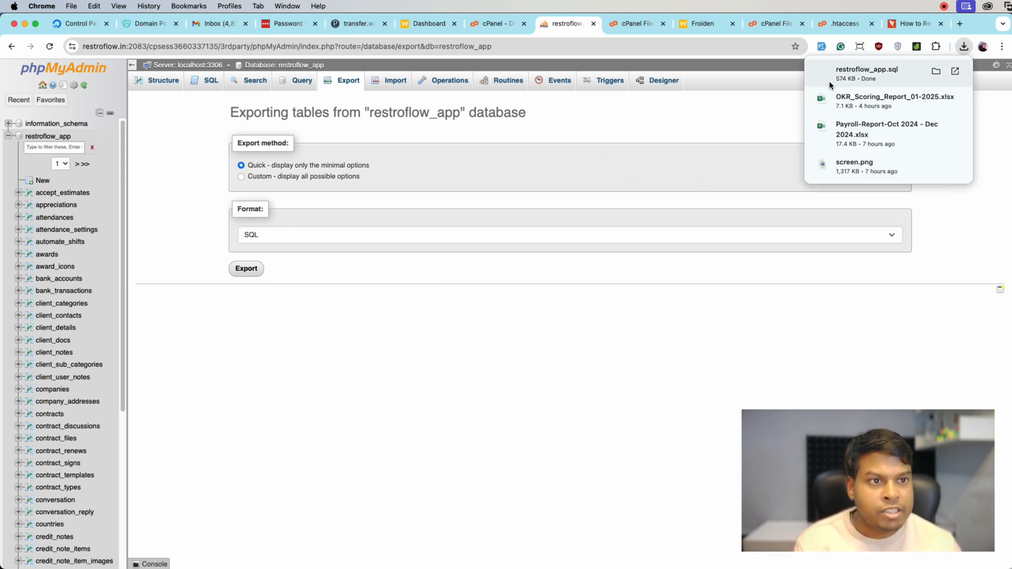
click(611, 157)
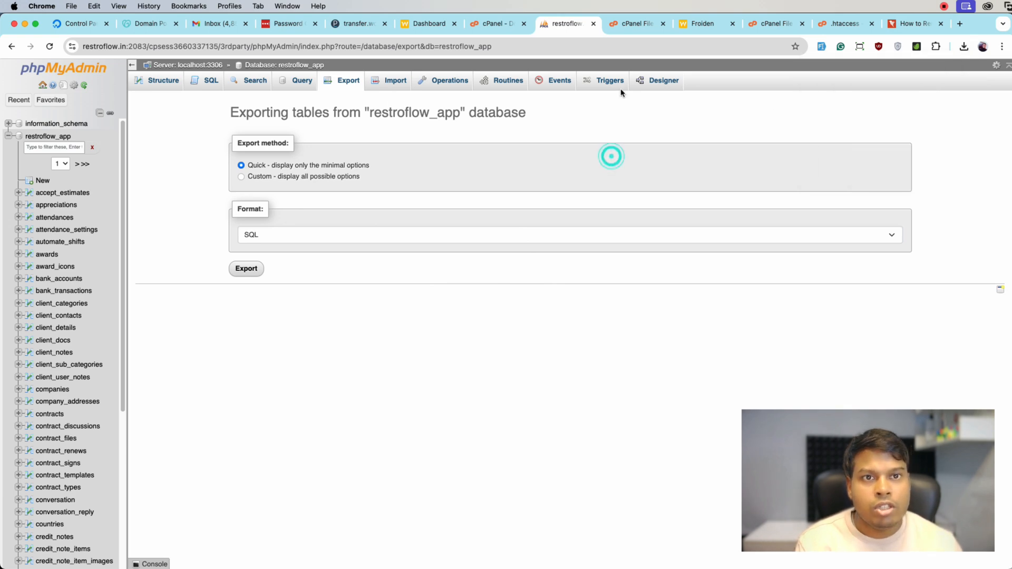
Return to the file manager, dismiss the compression results, download worksuite.info.zip and check its download progress
click(627, 24)
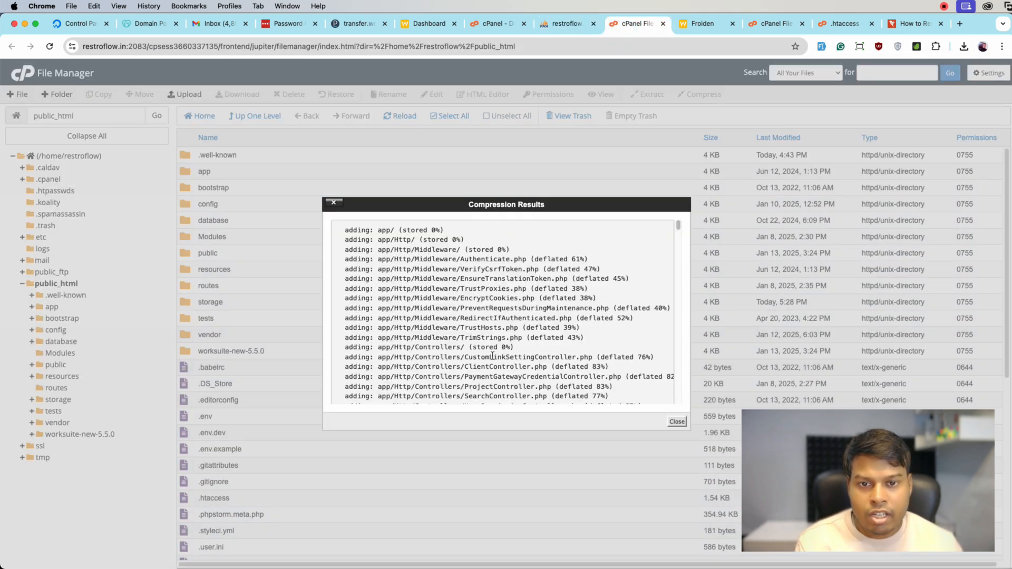
click(677, 421)
scroll(387, 392, down, 6)
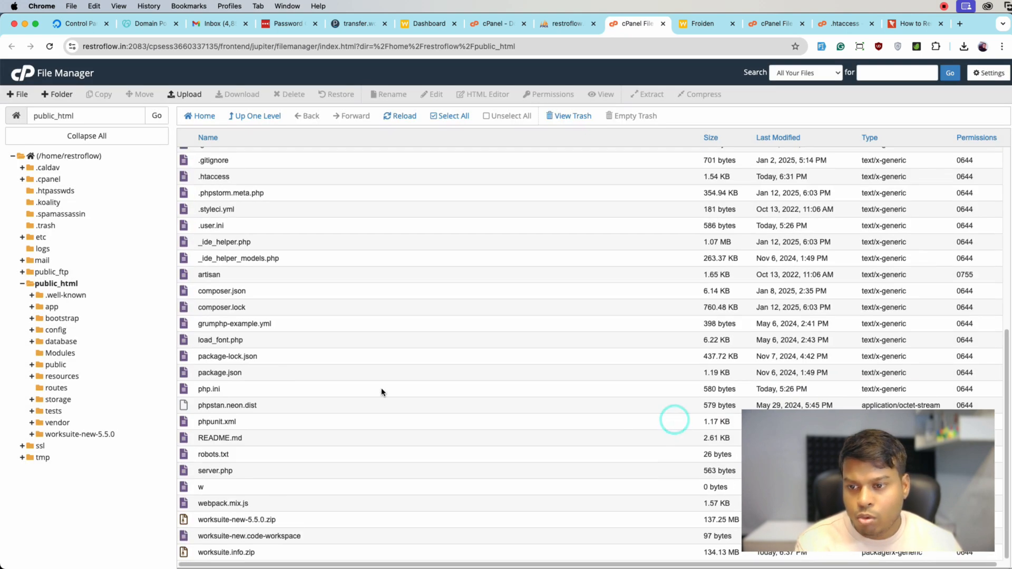
right_click(266, 550)
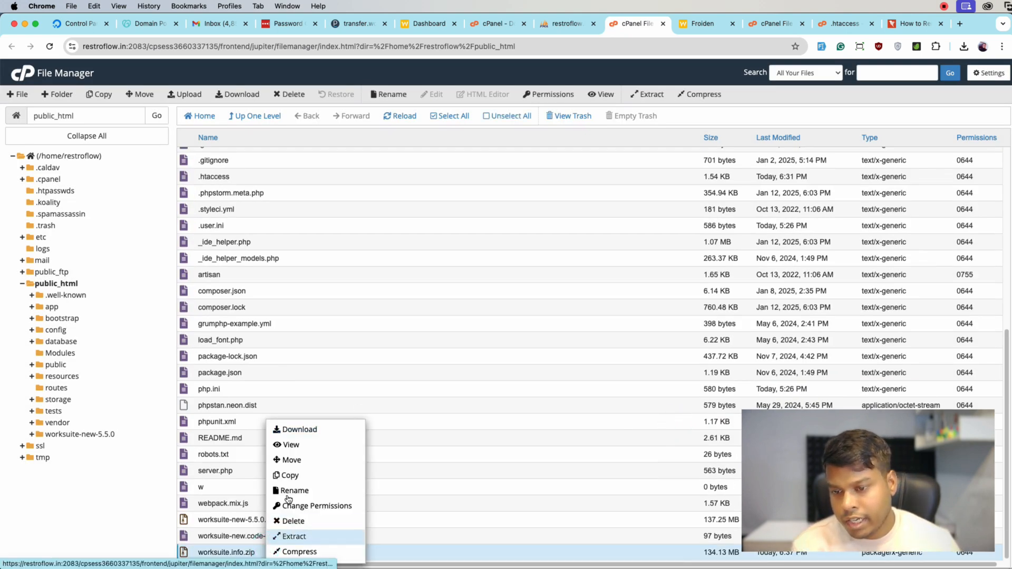
click(294, 430)
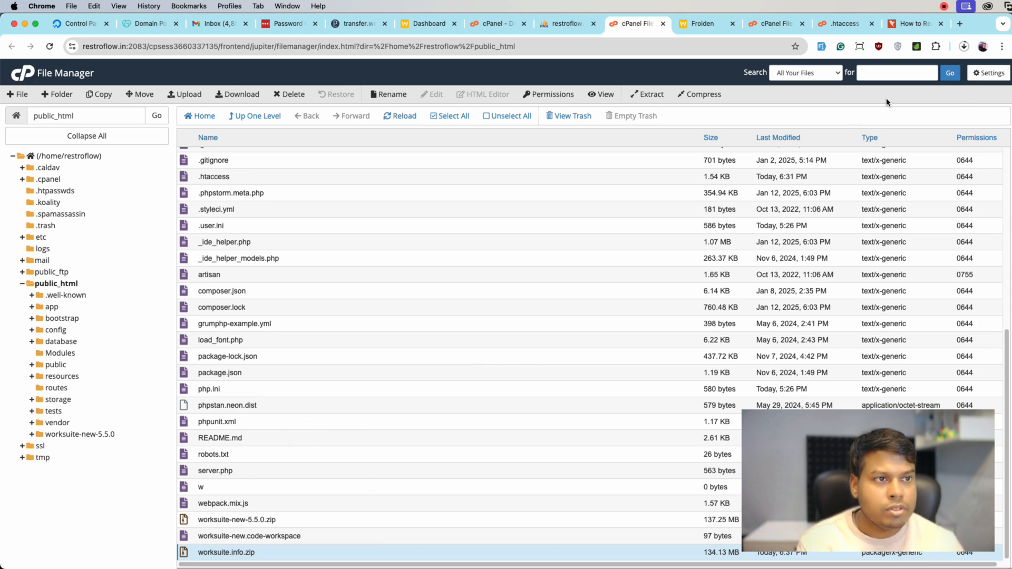
click(964, 46)
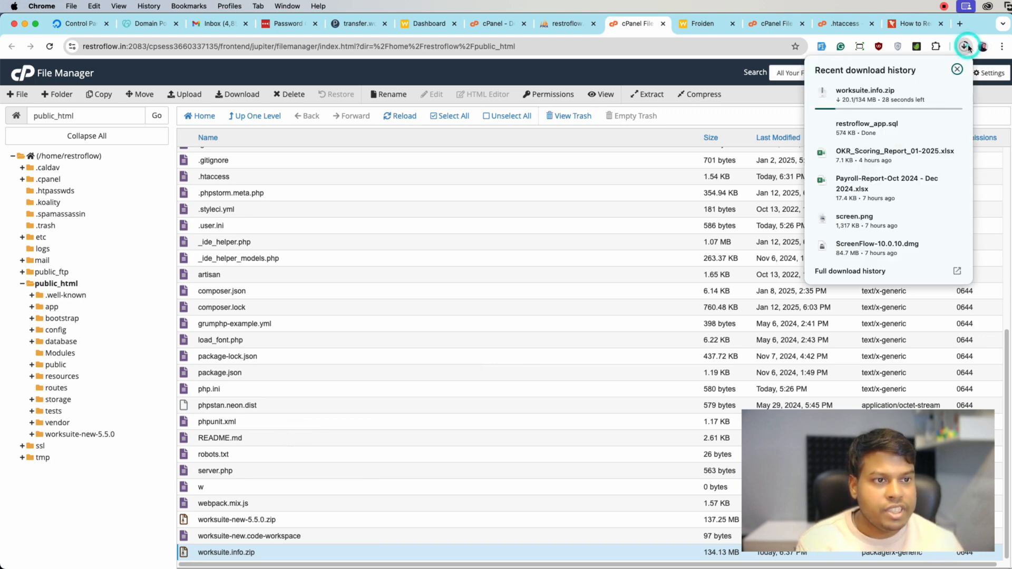
click(966, 47)
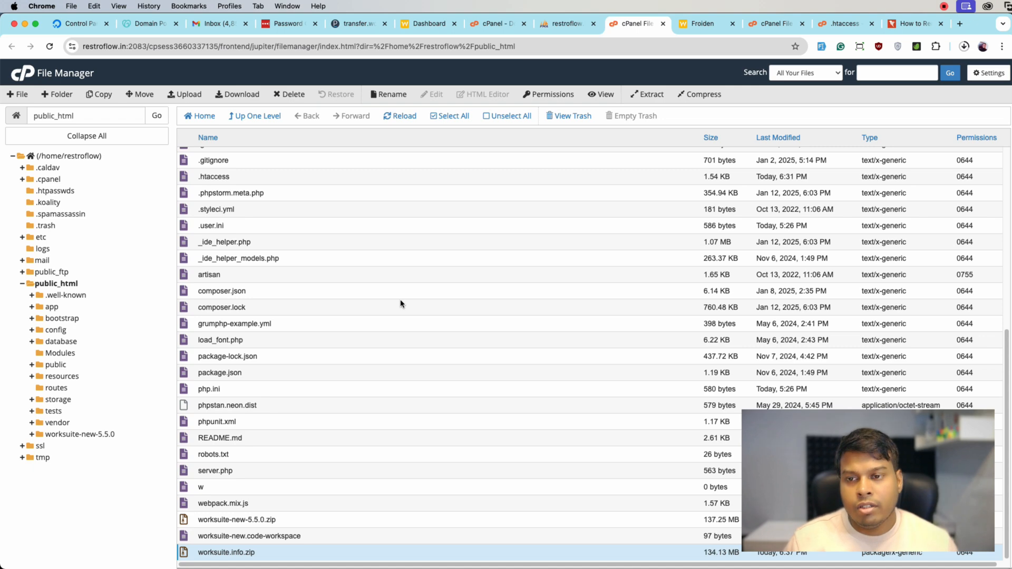
Copy the domain name transfer.worksuite.info from Plesk, open it in a new browser tab past the certificate warning and view the page
click(356, 28)
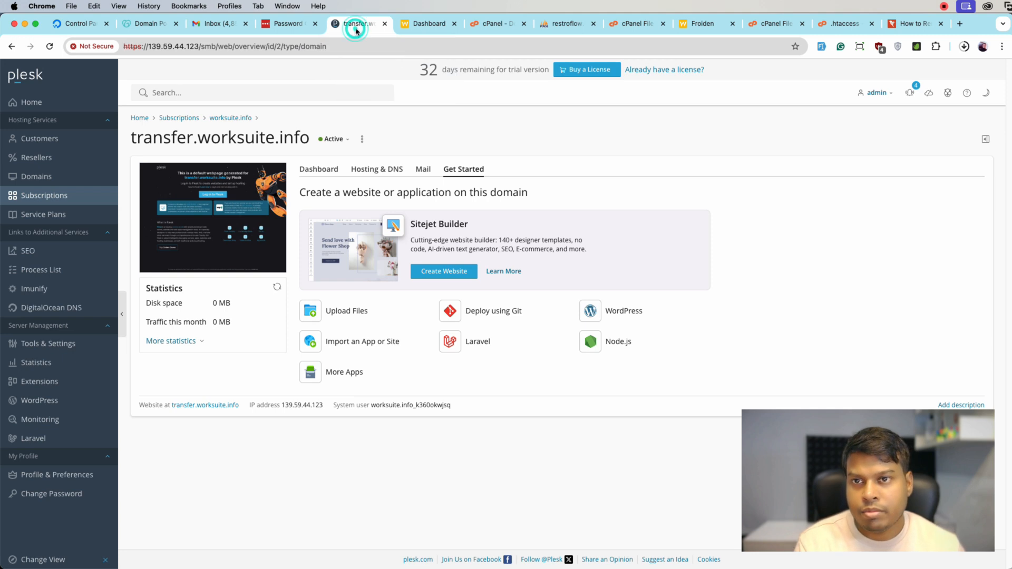
drag(305, 139, 133, 140)
key(super+c)
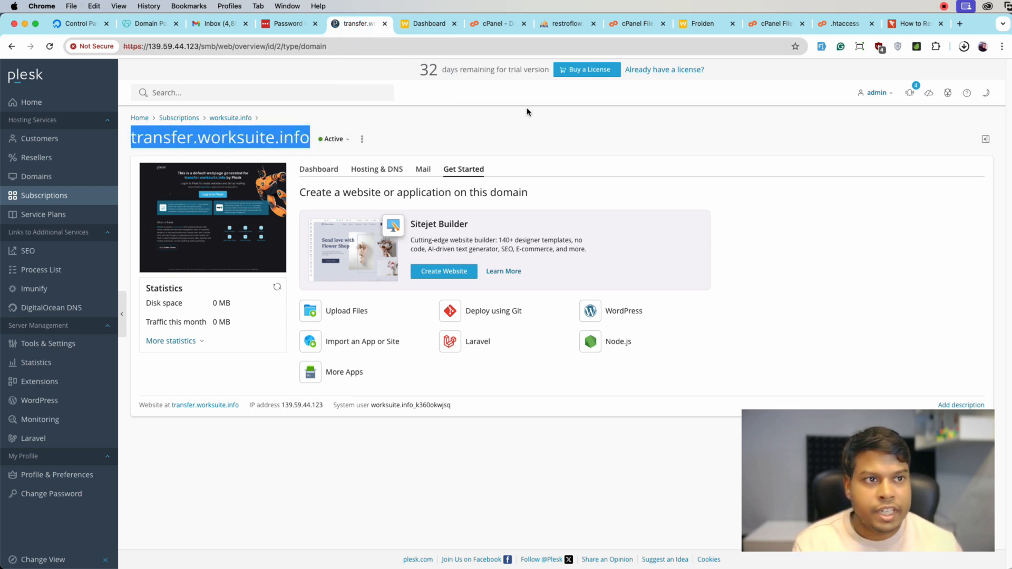
click(960, 24)
key(super+v)
text(\)
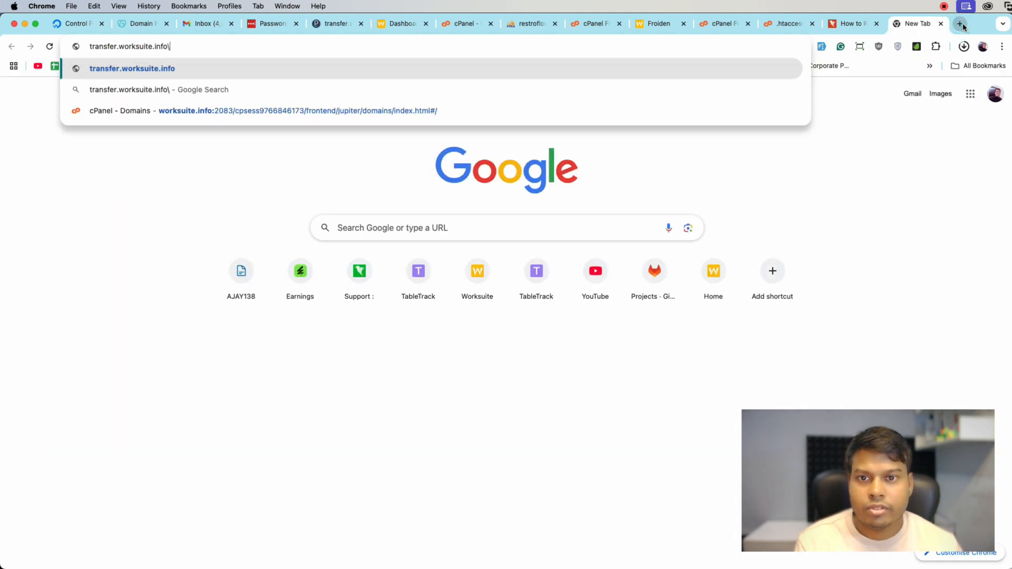
key(Return)
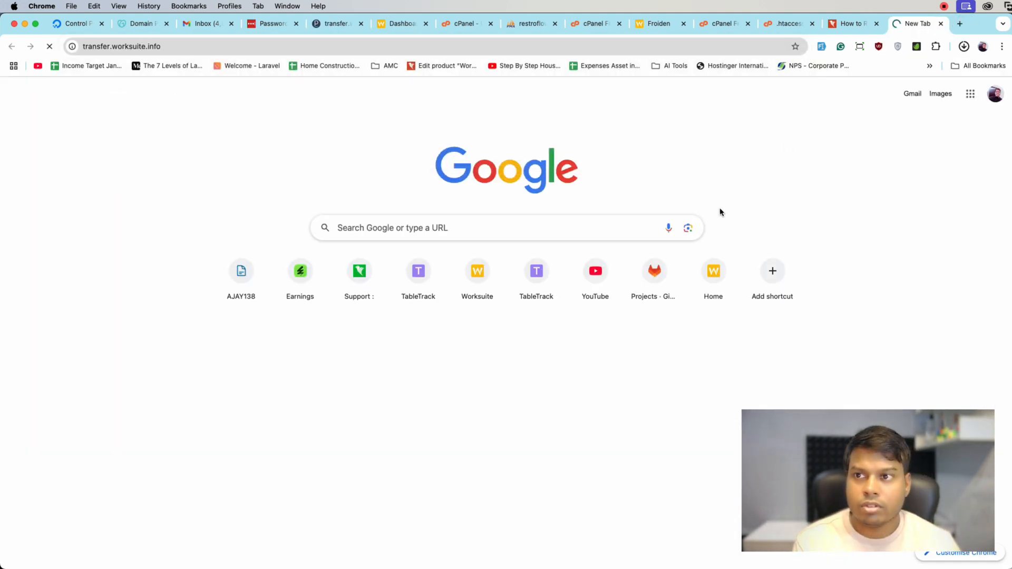
click(390, 347)
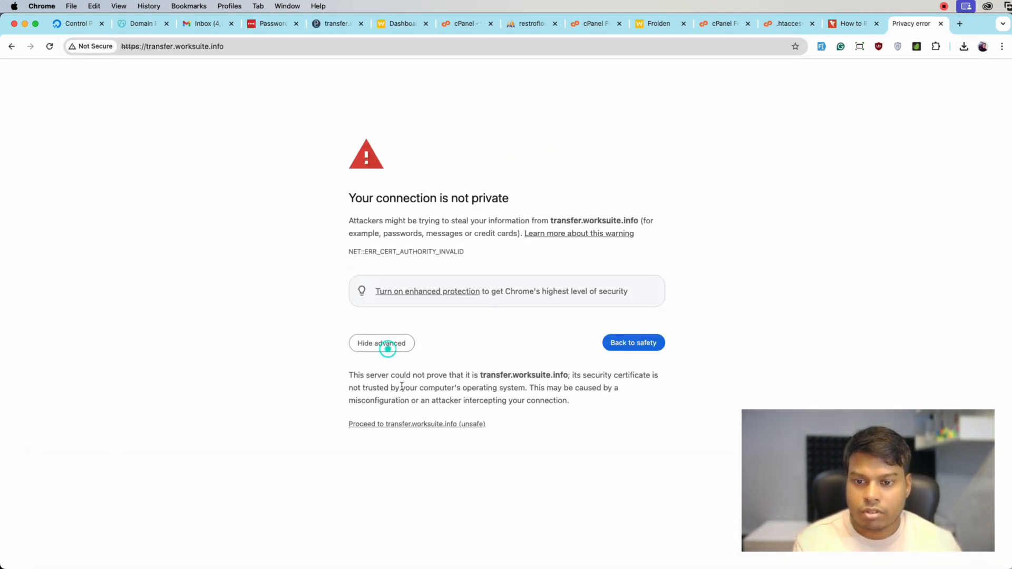
click(407, 424)
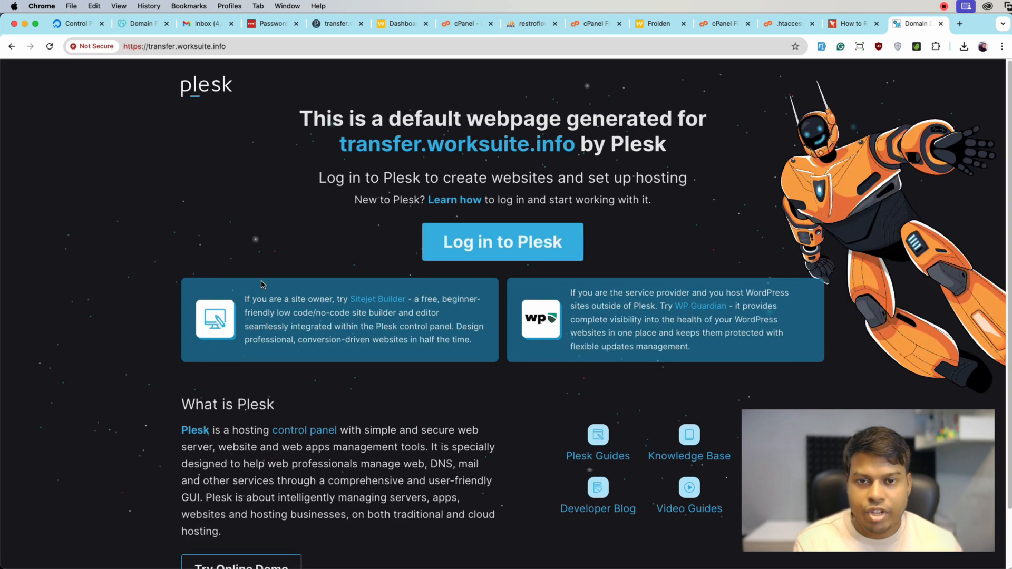
scroll(432, 140, down, 2)
scroll(408, 229, up, 2)
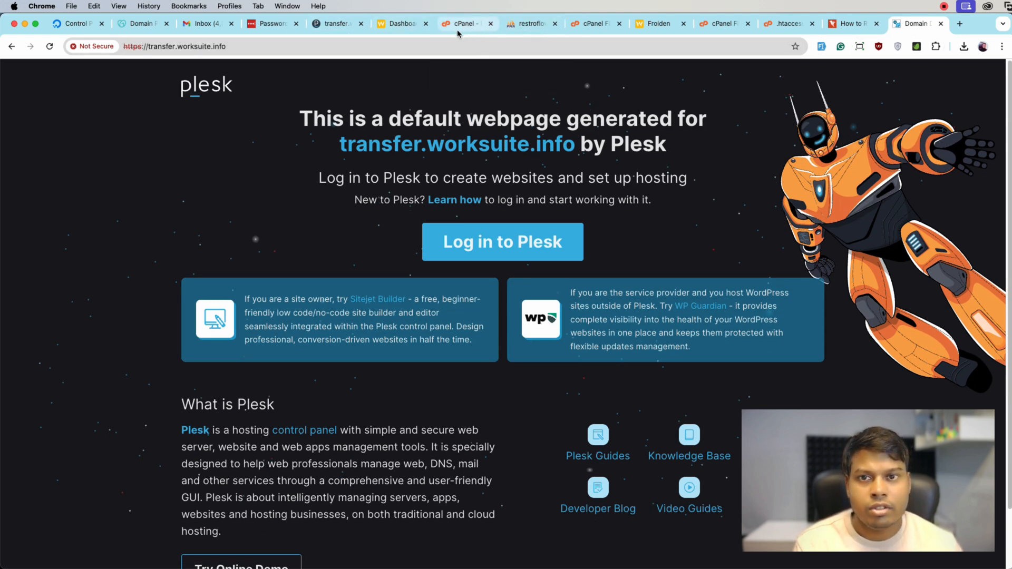
Open the Plesk file manager for transfer.worksuite.info and move index.html to the Recycle Bin
click(329, 26)
click(358, 316)
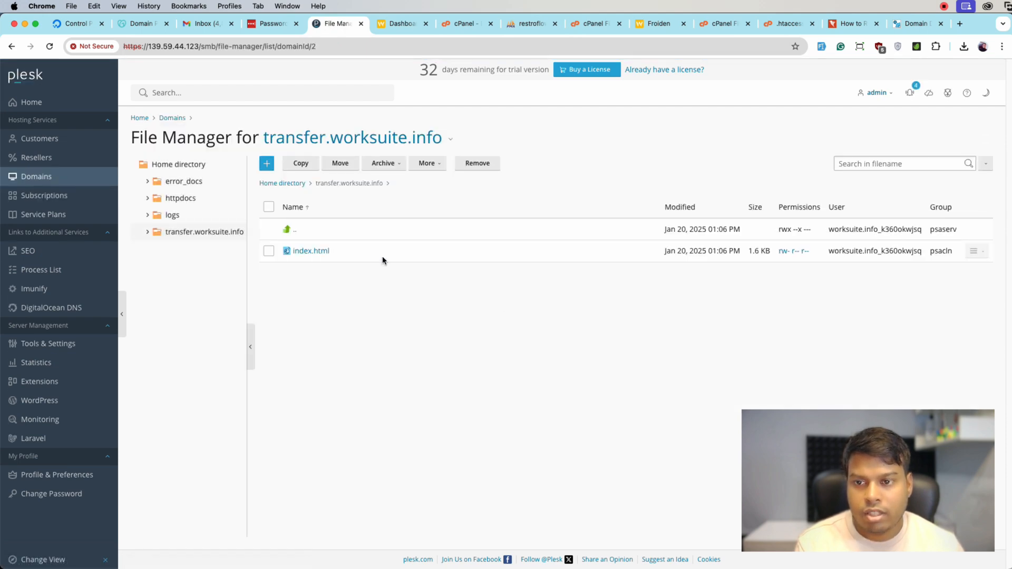
click(269, 251)
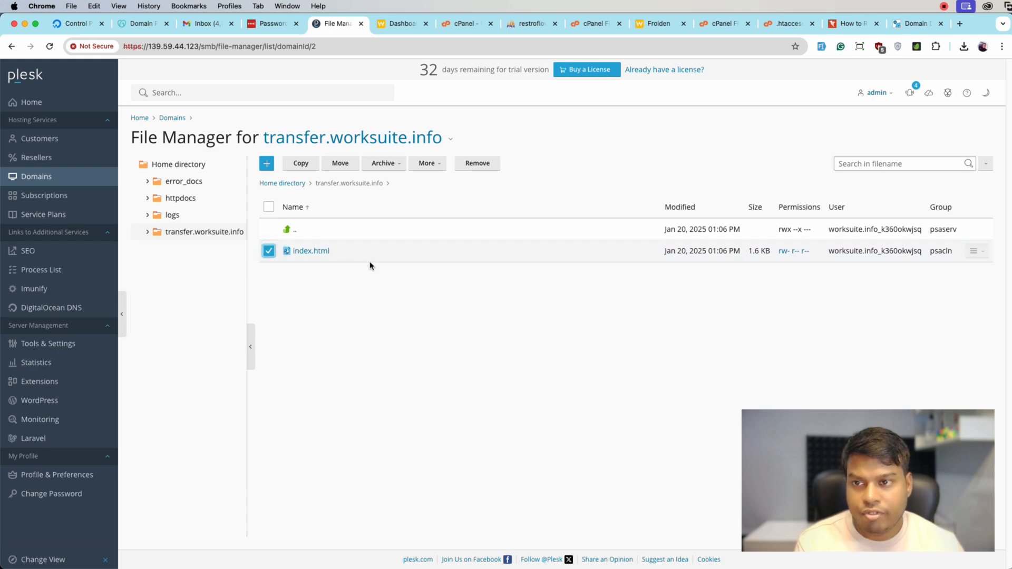
click(478, 164)
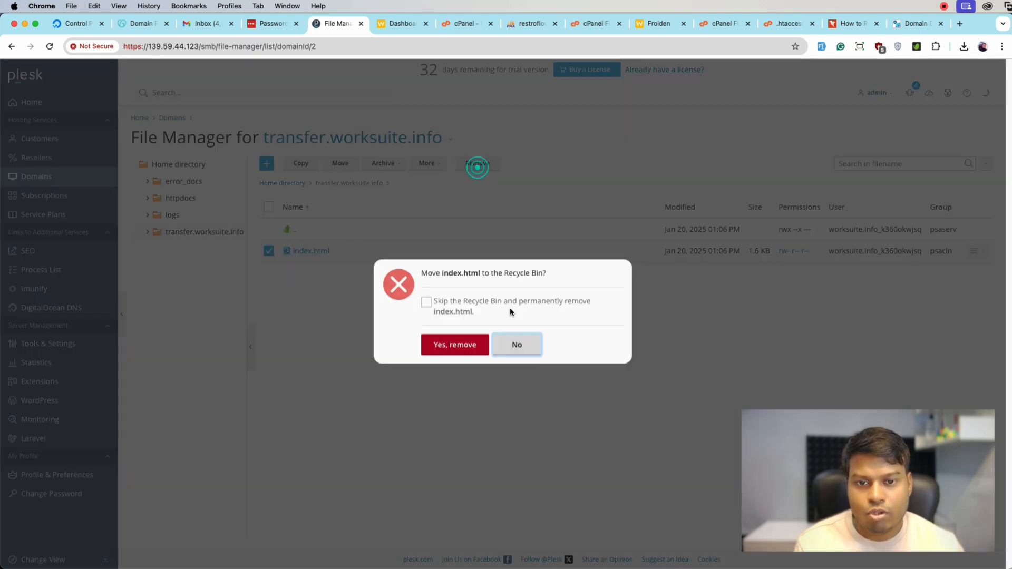
click(452, 348)
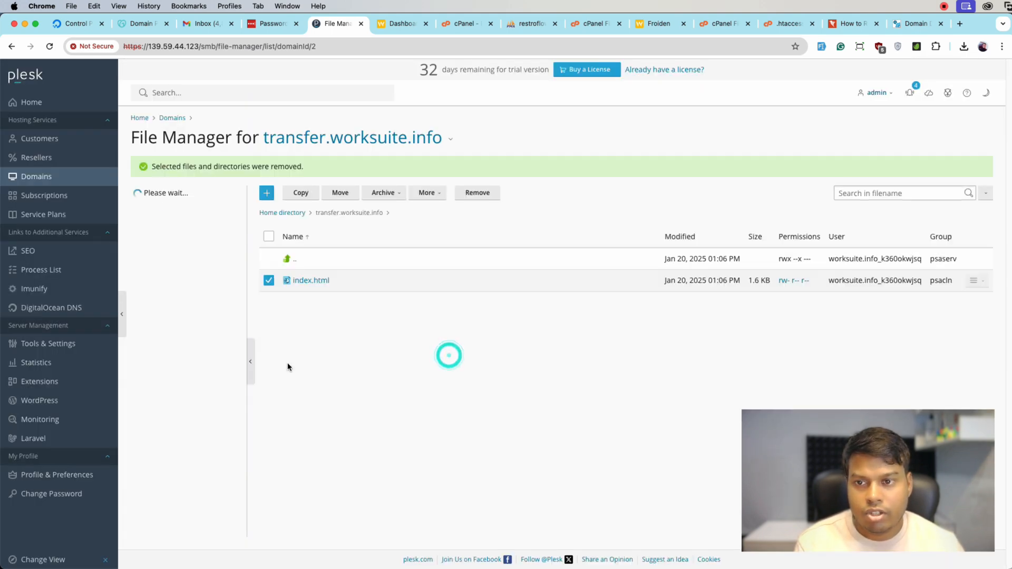
Upload worksuite.info.zip from the Downloads folder to the transfer.worksuite.info directory and dismiss the upload dialog
click(267, 192)
click(300, 210)
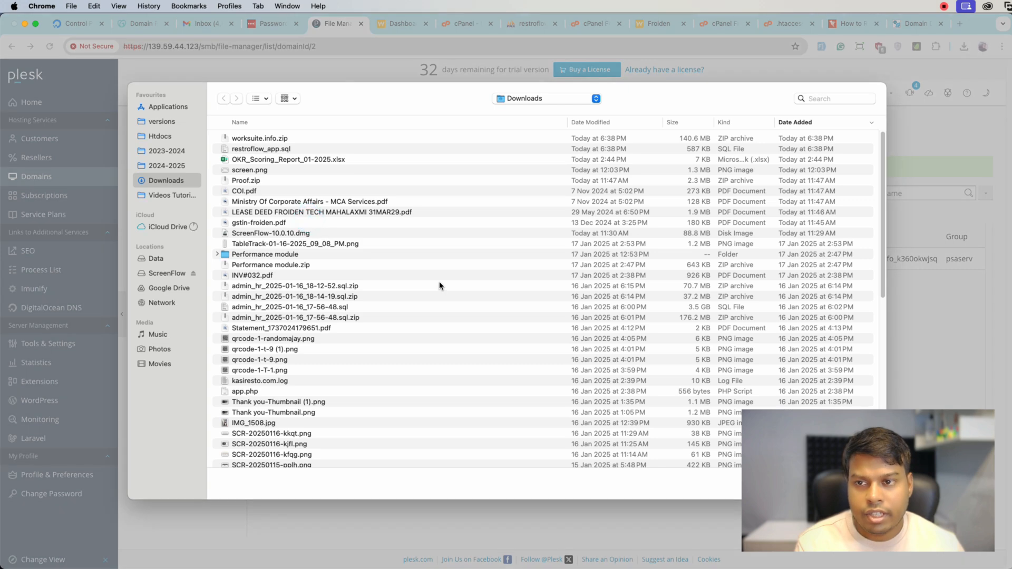
click(244, 139)
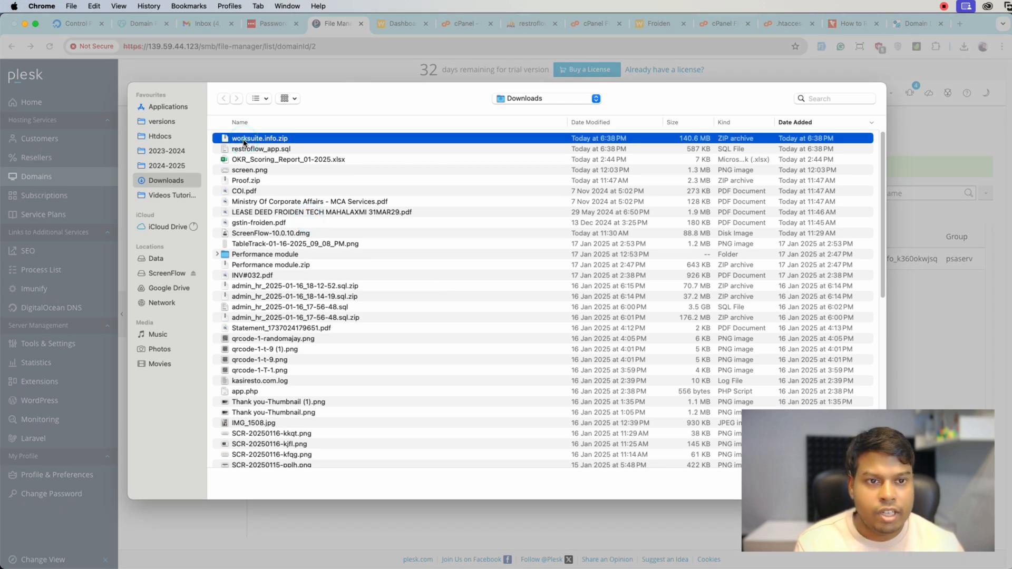
double_click(244, 140)
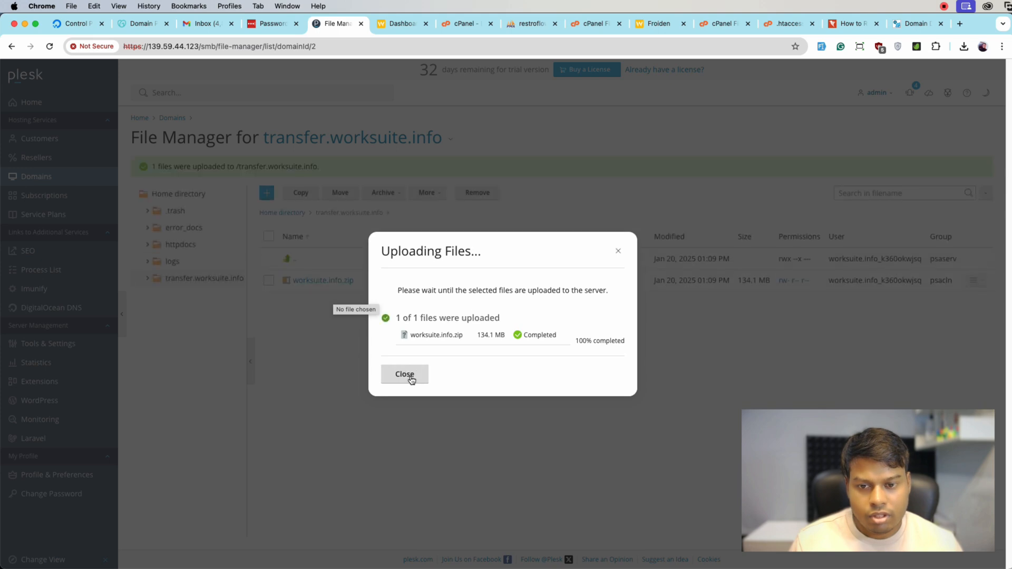
click(411, 377)
Extract worksuite.info.zip into the transfer.worksuite.info directory and look through the extracted files
click(270, 280)
click(383, 192)
click(400, 219)
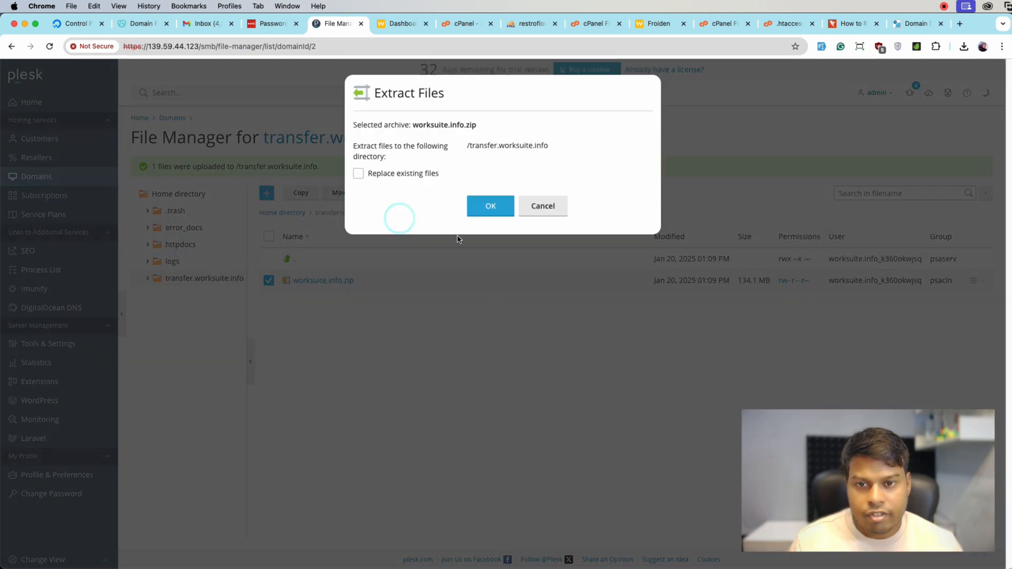
click(468, 199)
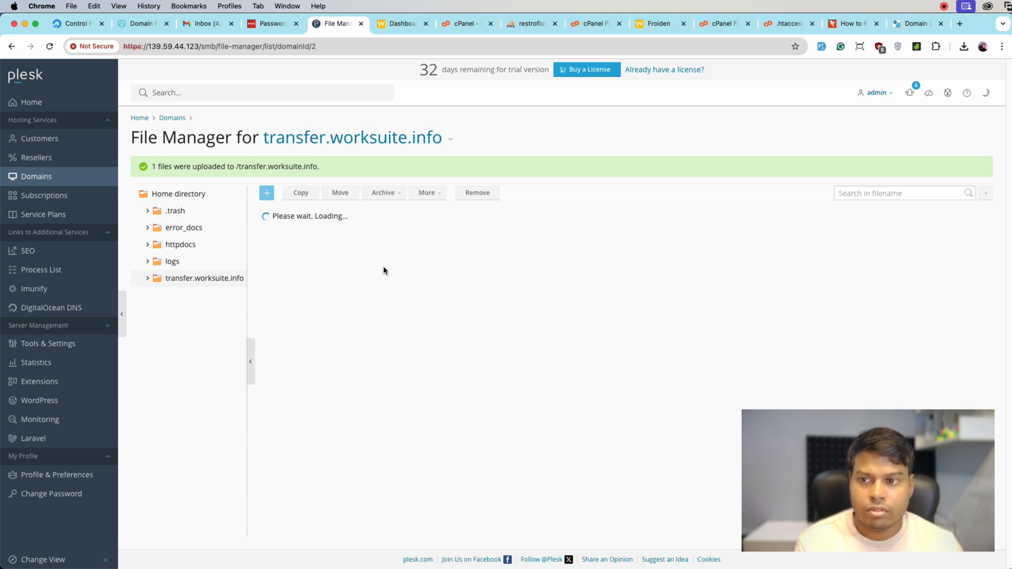
scroll(376, 364, down, 5)
scroll(377, 368, down, 10)
Reload the transfer.worksuite.info site and check it again at the /public path
click(896, 29)
key(super+r)
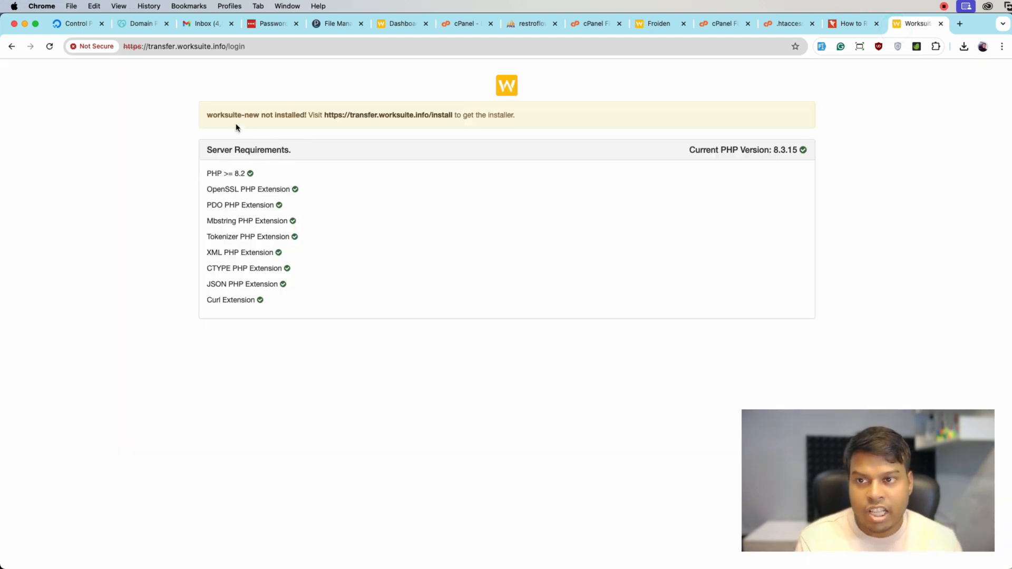
double_click(236, 46)
text(public)
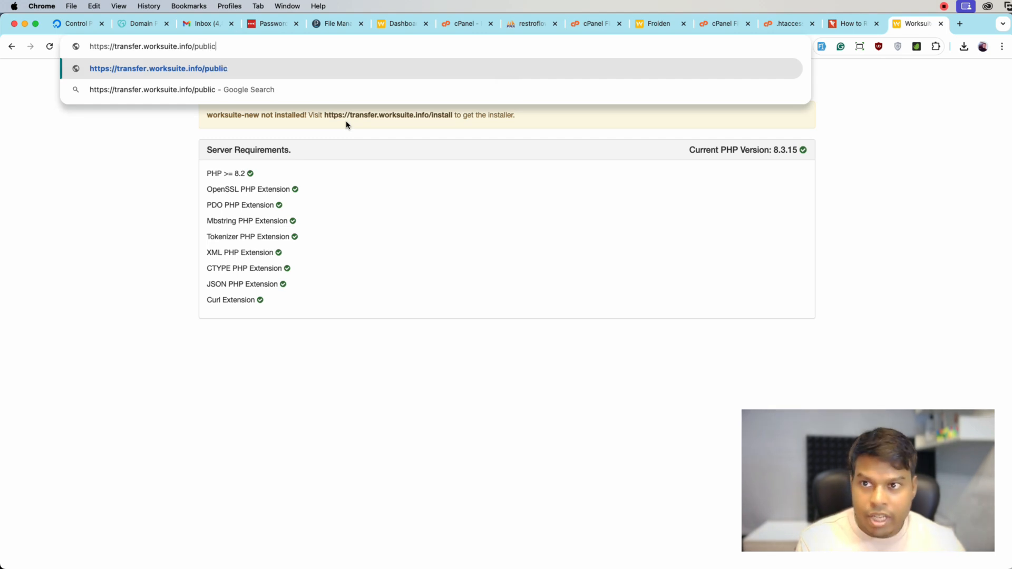
key(Return)
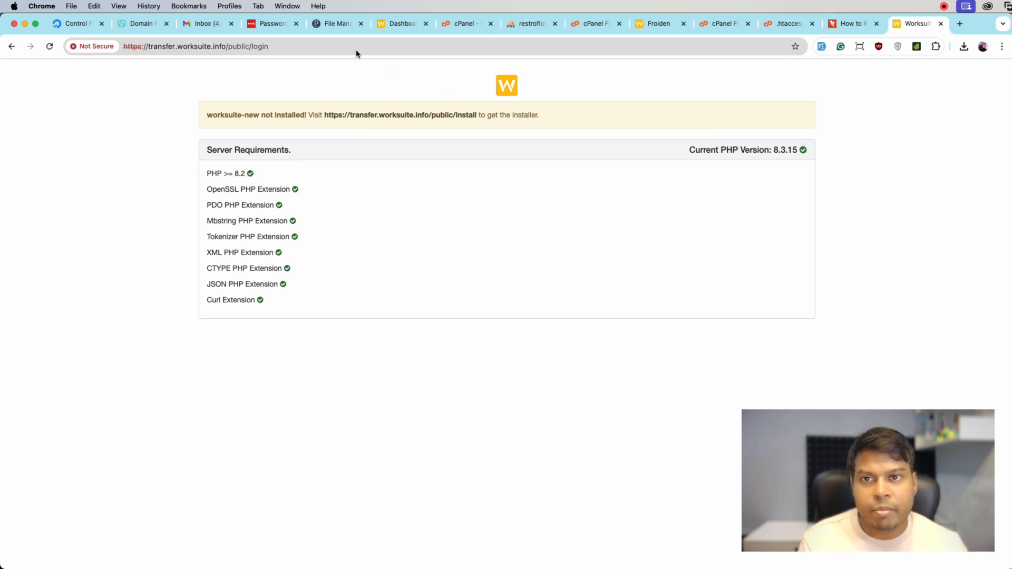
Start a new database in Plesk from the transfer.worksuite.info domain's databases and name it admin_transfer
click(337, 26)
click(37, 176)
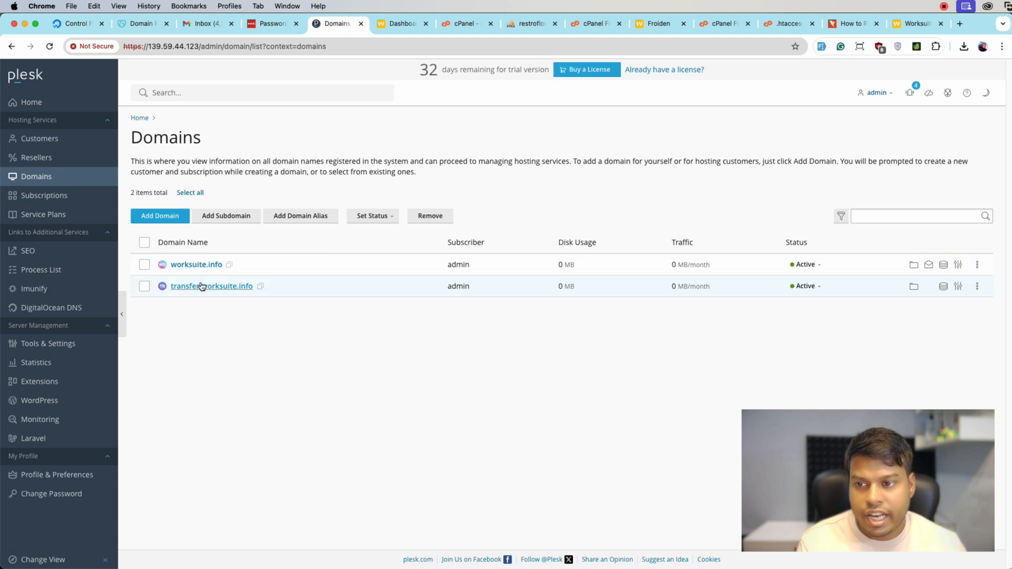
click(200, 286)
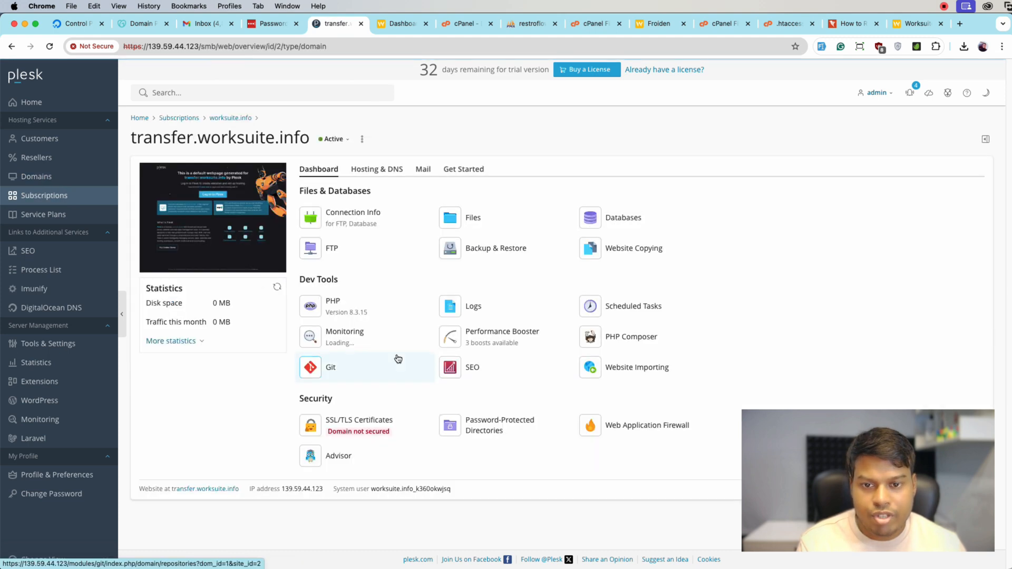
click(608, 230)
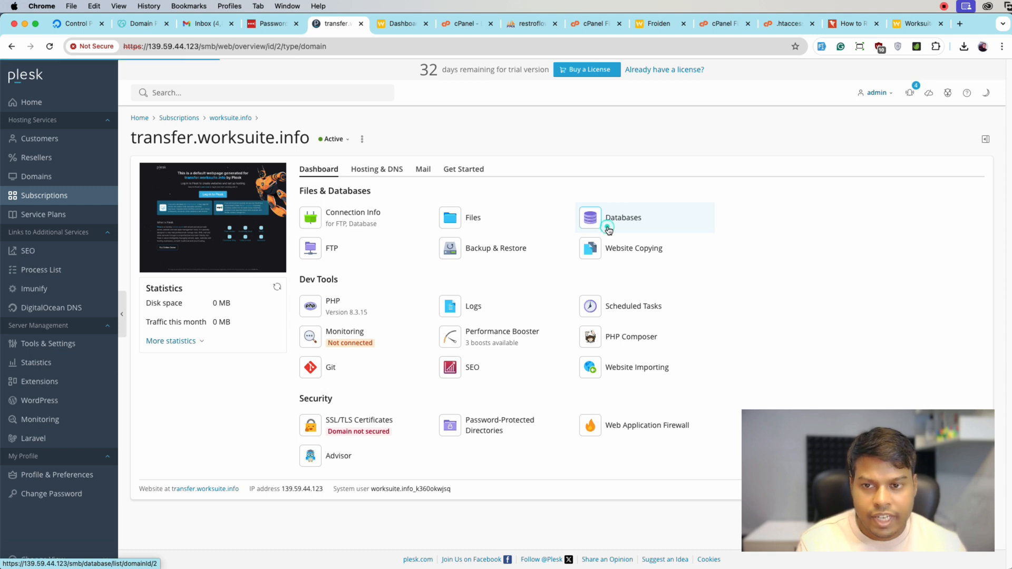
click(181, 184)
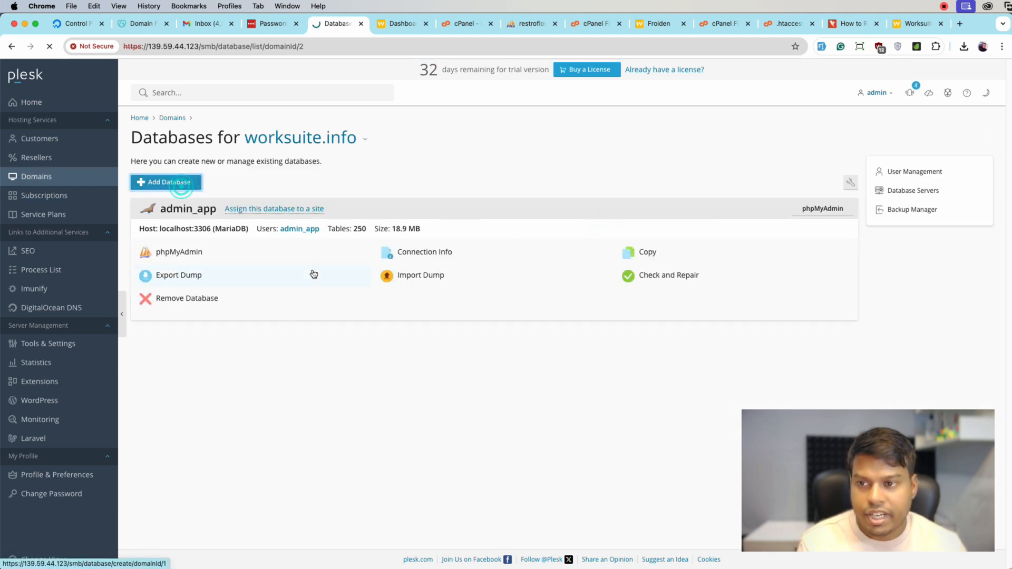
click(288, 190)
text(transfer)
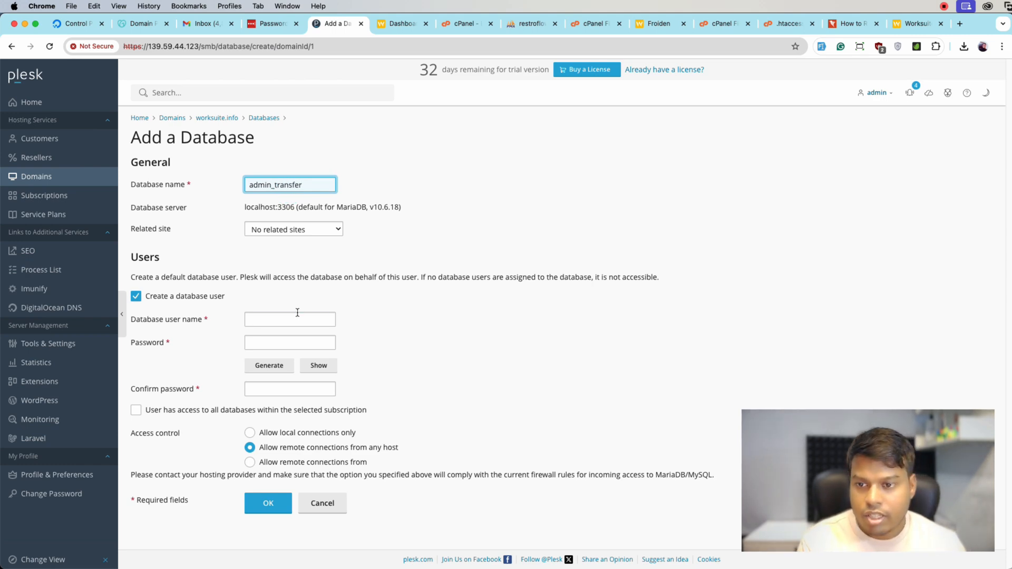
Add the database user admin_transfer with a generated password, reveal and copy the password, and create the database
click(276, 363)
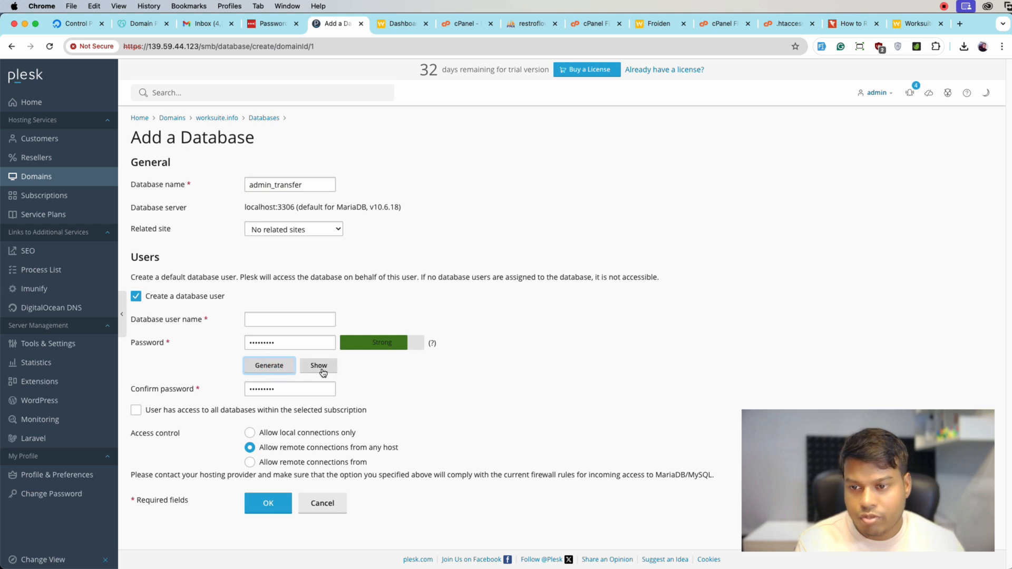
click(276, 317)
double_click(273, 182)
key(super+c)
click(258, 320)
key(super+v)
click(306, 367)
click(316, 343)
key(super+a)
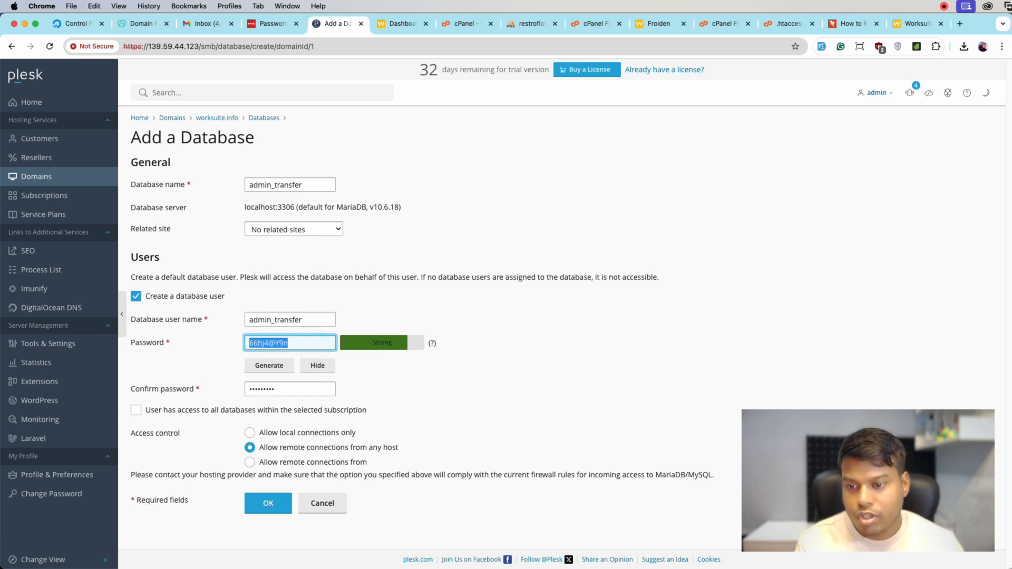
click(262, 507)
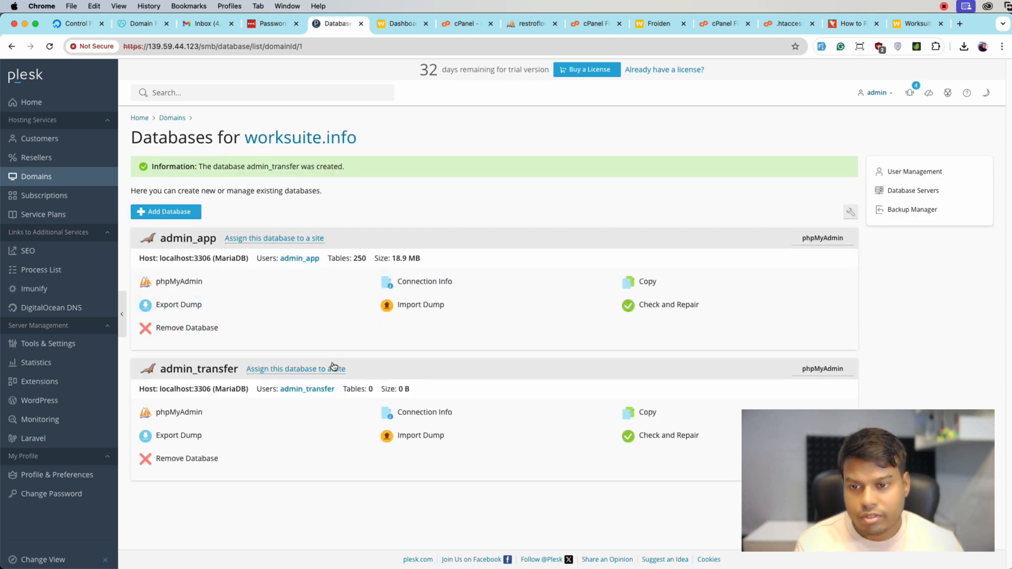
Open the .env file in the transfer.worksuite.info directory for editing
click(46, 175)
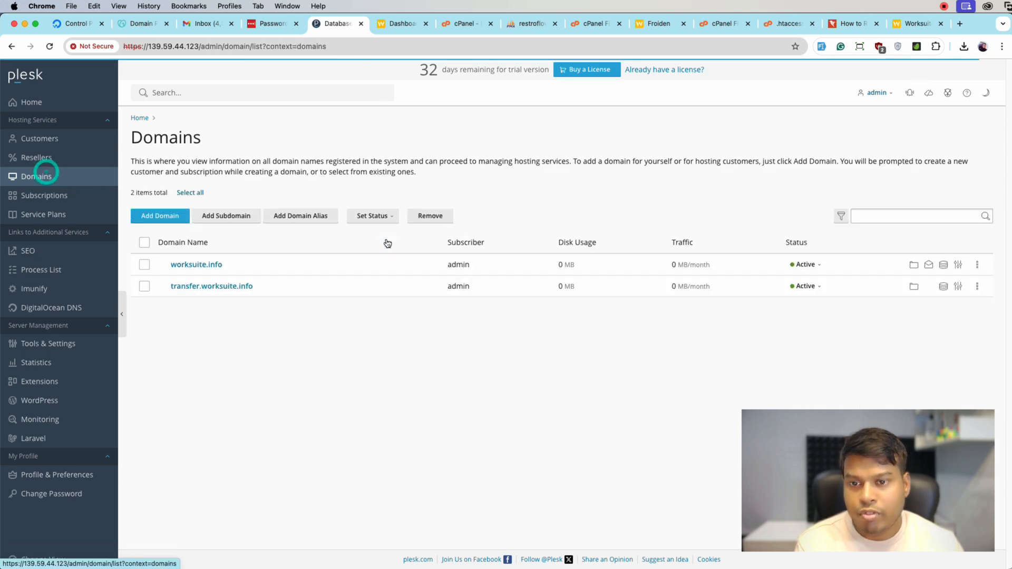
click(225, 285)
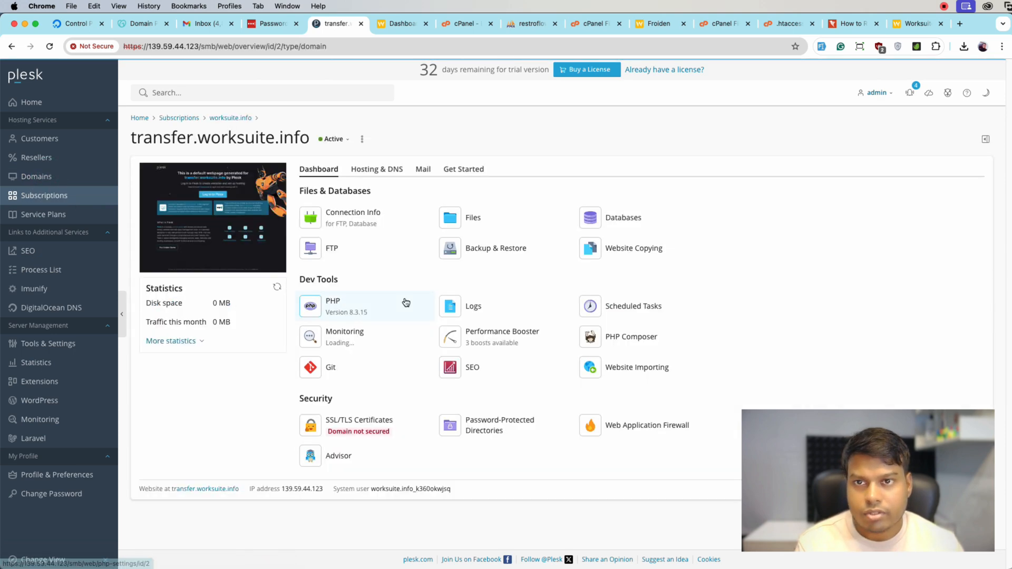
click(495, 221)
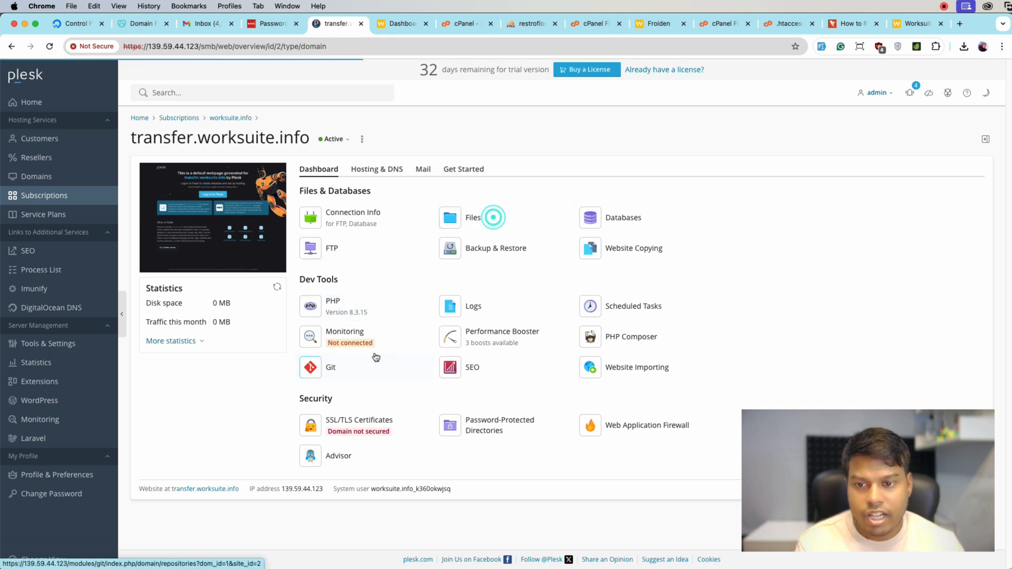
scroll(330, 403, down, 3)
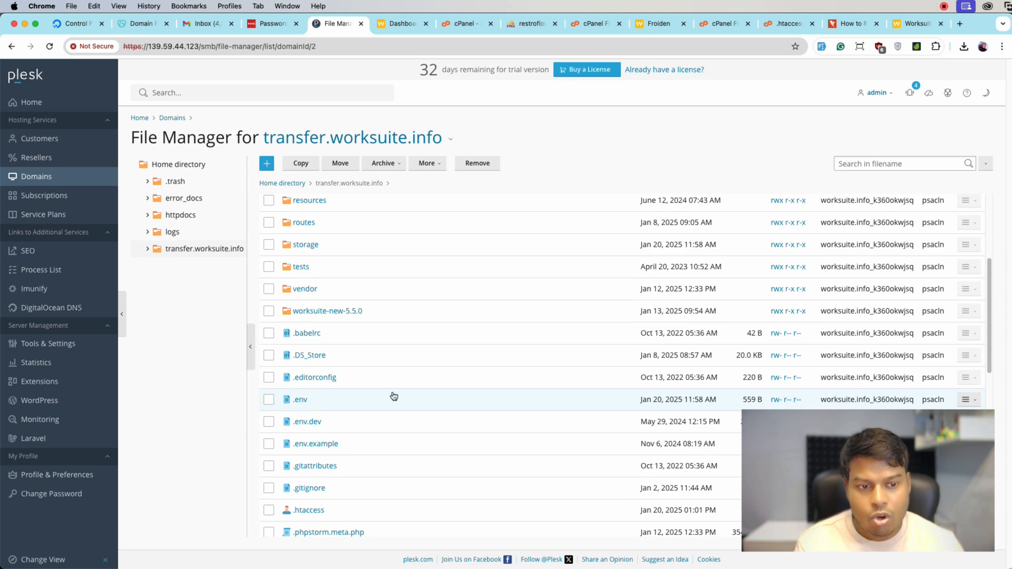
click(300, 399)
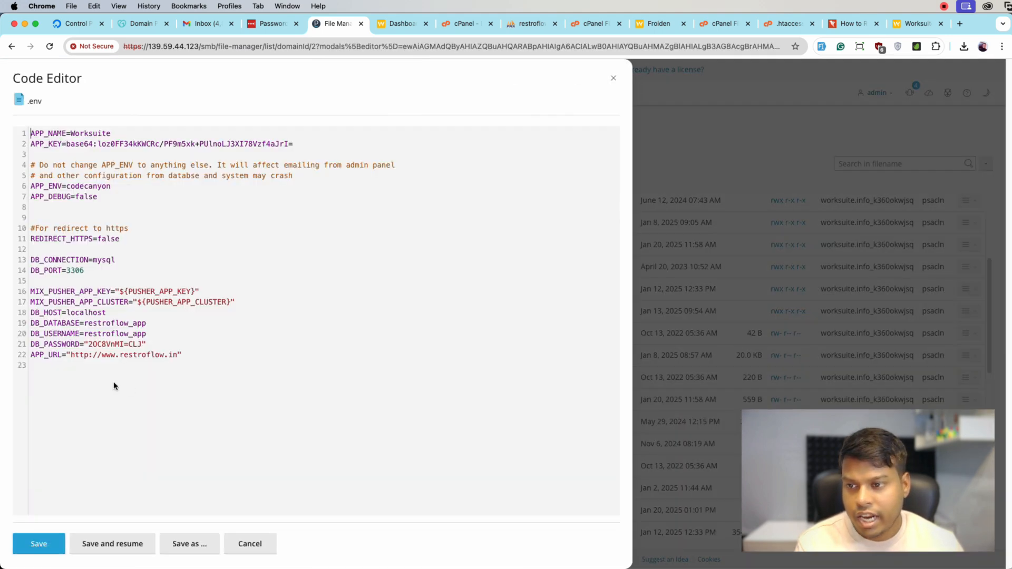
Set both DB_DATABASE and DB_USERNAME to admin_transfer in the .env file
double_click(100, 322)
text(admin_trasnfer)
key(BackSpace)
key(BackSpace)
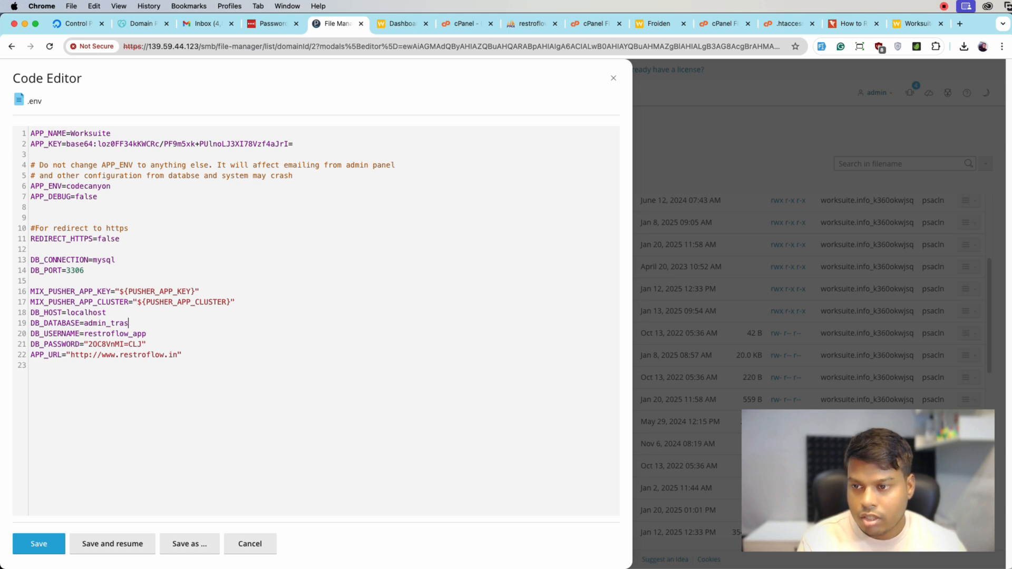
double_click(152, 336)
text(admin_tra)
text(s)
key(BackSpace)
text(tras)
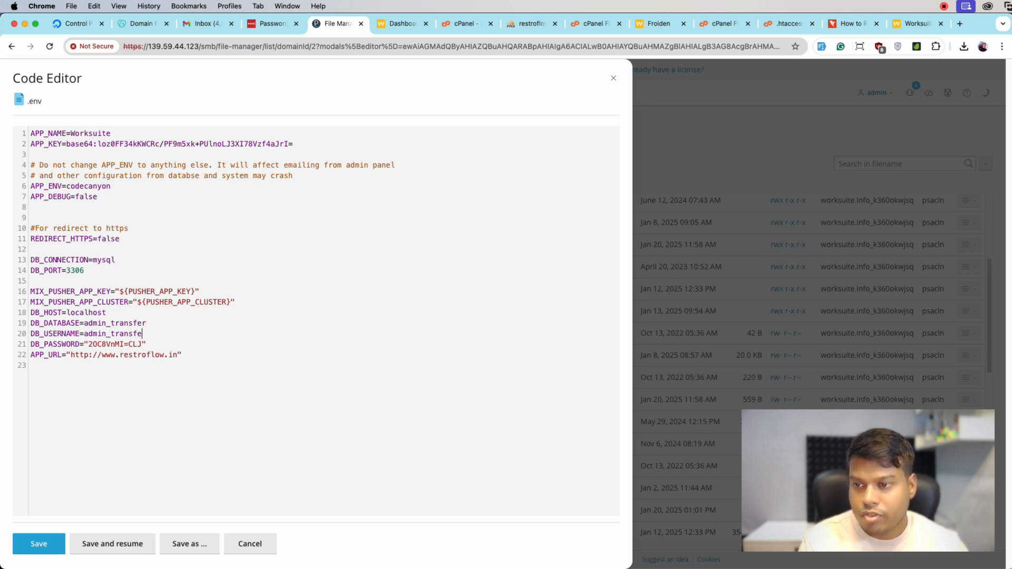
Replace the DB_PASSWORD value in the .env file with the copied database password
double_click(123, 345)
shift+click(143, 345)
key(super+v)
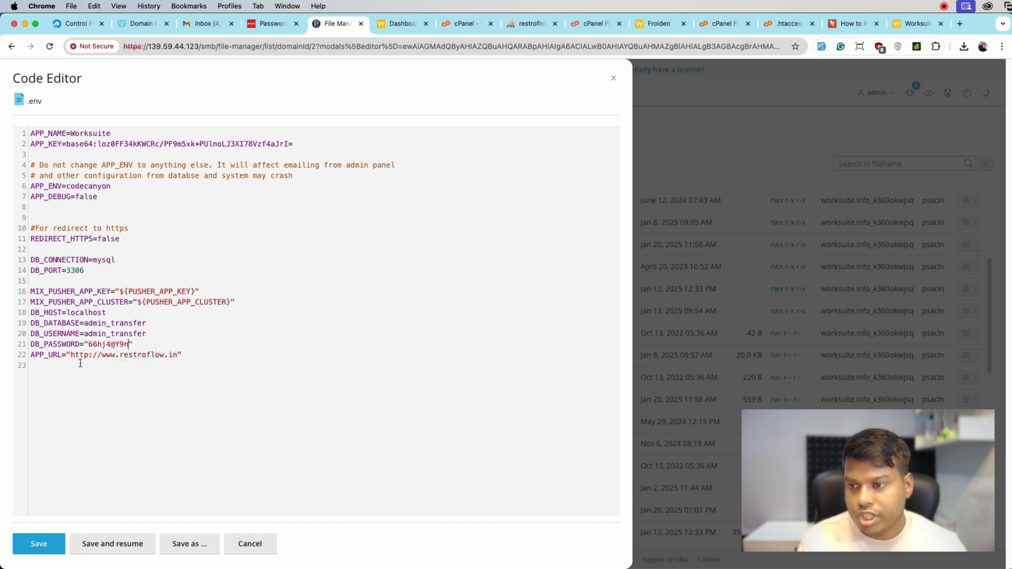
double_click(134, 356)
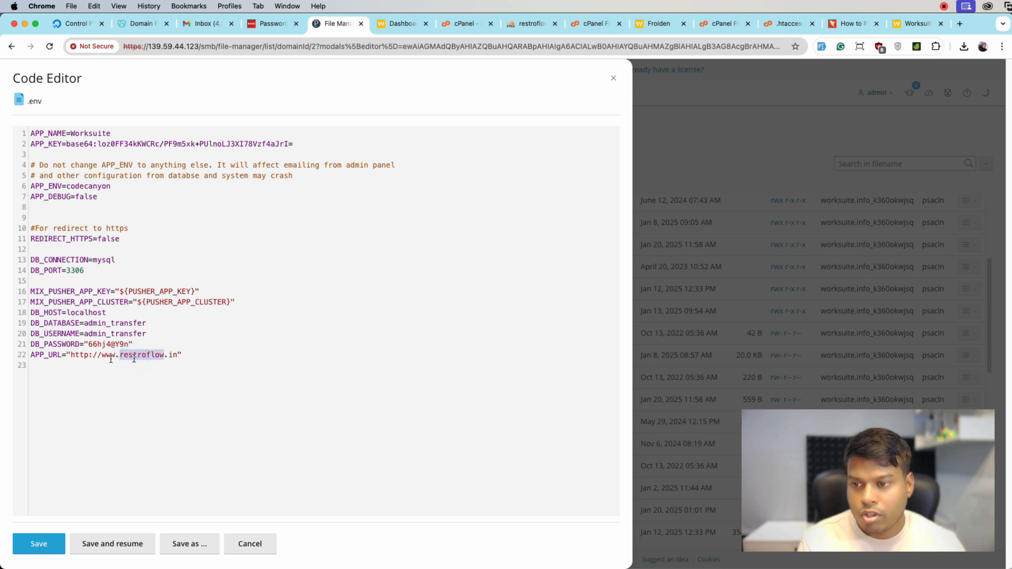
double_click(108, 355)
text(trasn)
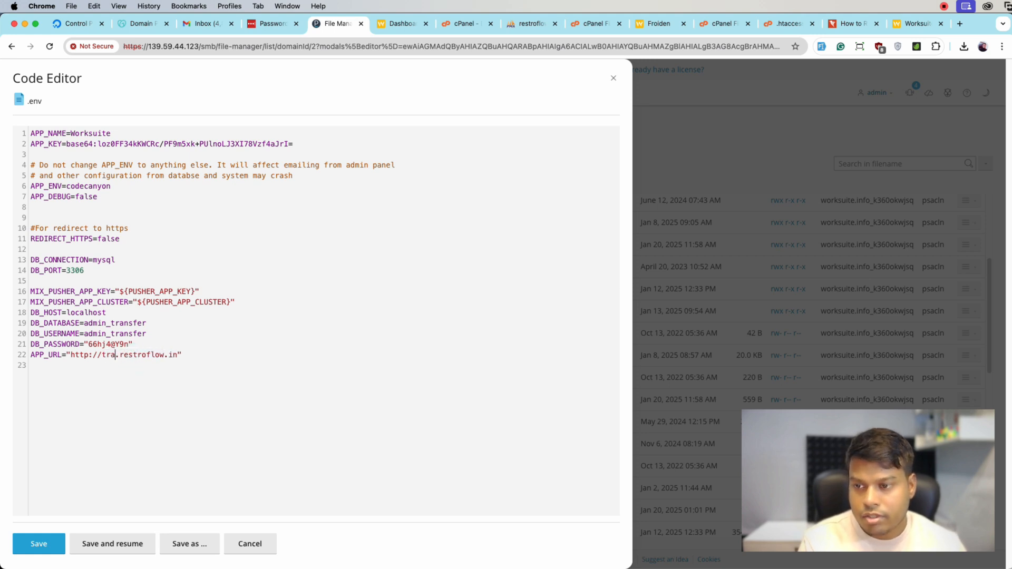
key(BackSpace)
key(BackSpace)
text(nsfer)
drag(142, 354, 200, 354)
text(worksuite.info)
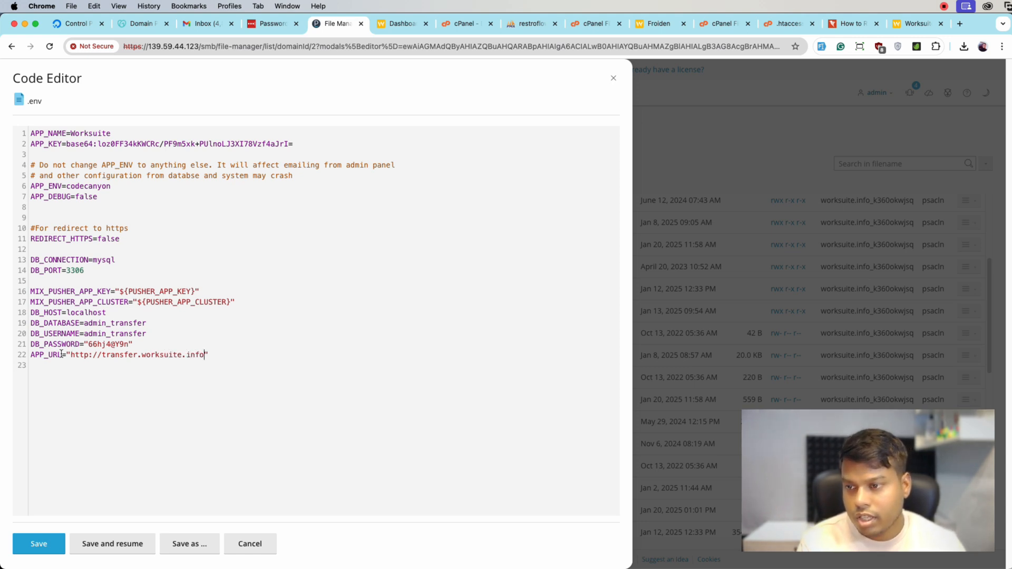
Review the APP_KEY line, save the .env file and close the code editor
drag(294, 143, 31, 141)
click(92, 146)
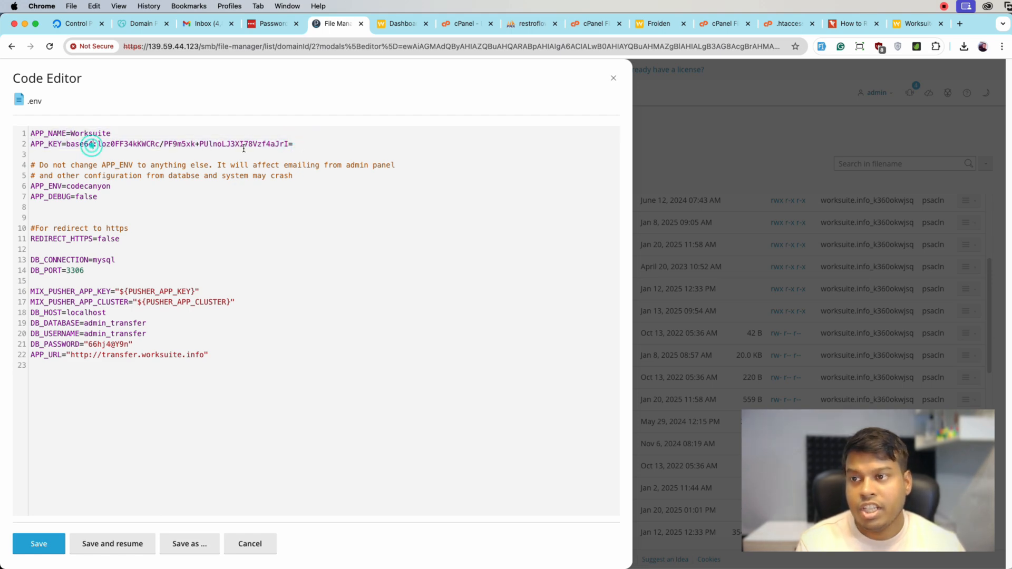
triple_click(310, 143)
click(224, 205)
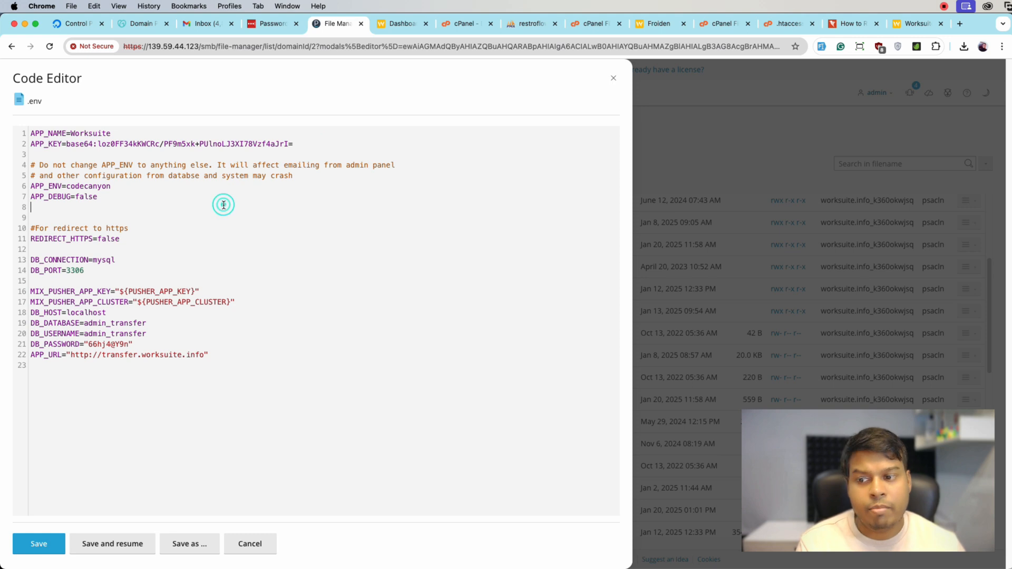
click(115, 544)
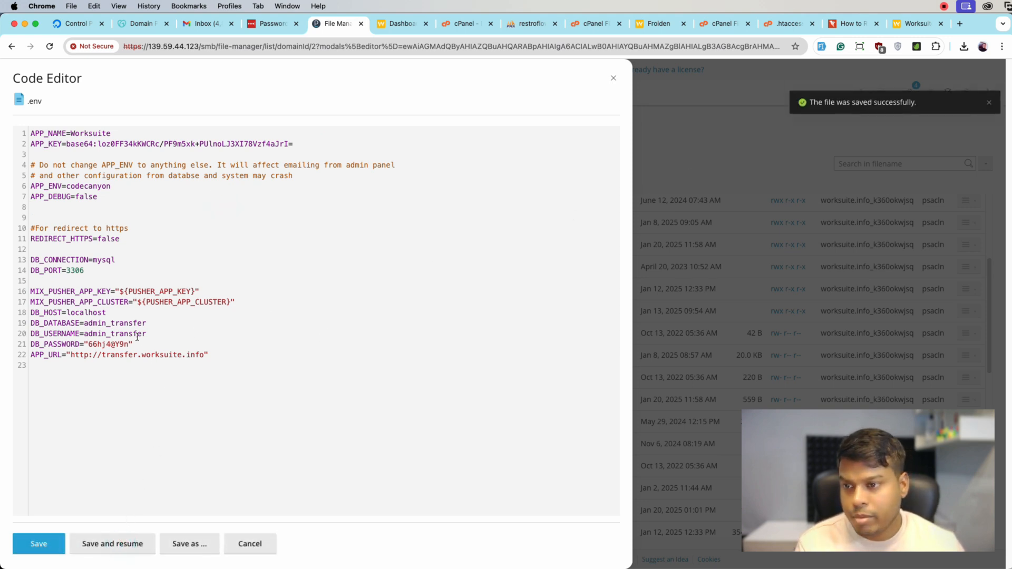
click(671, 153)
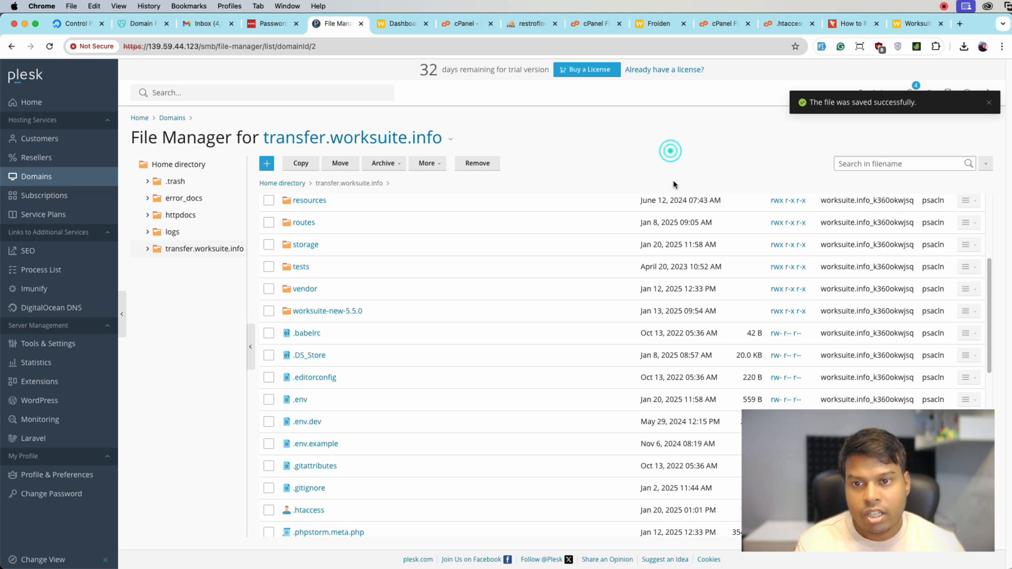
Open the admin_transfer database of the transfer.worksuite.info domain in phpMyAdmin
click(59, 180)
click(226, 287)
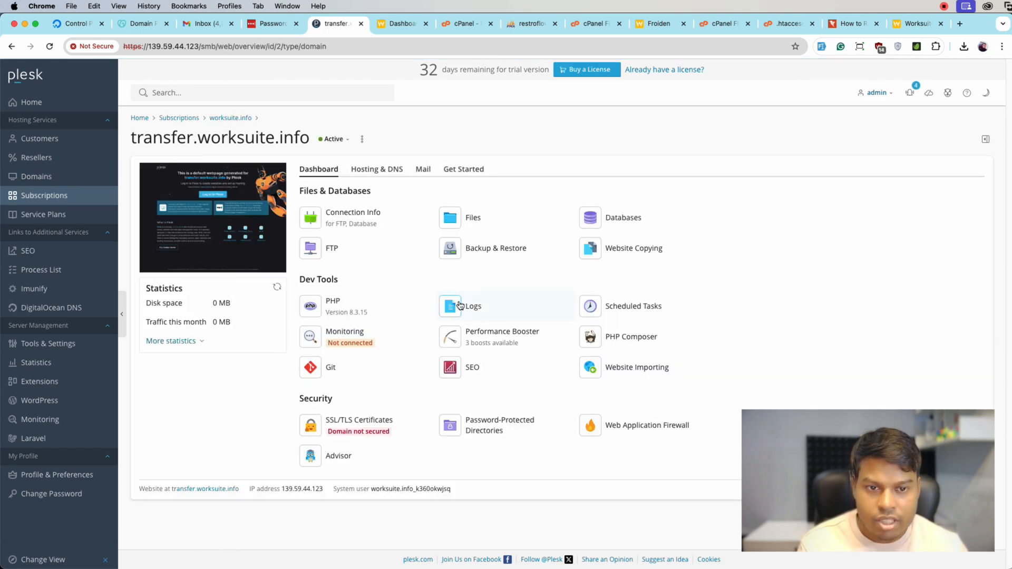
click(606, 217)
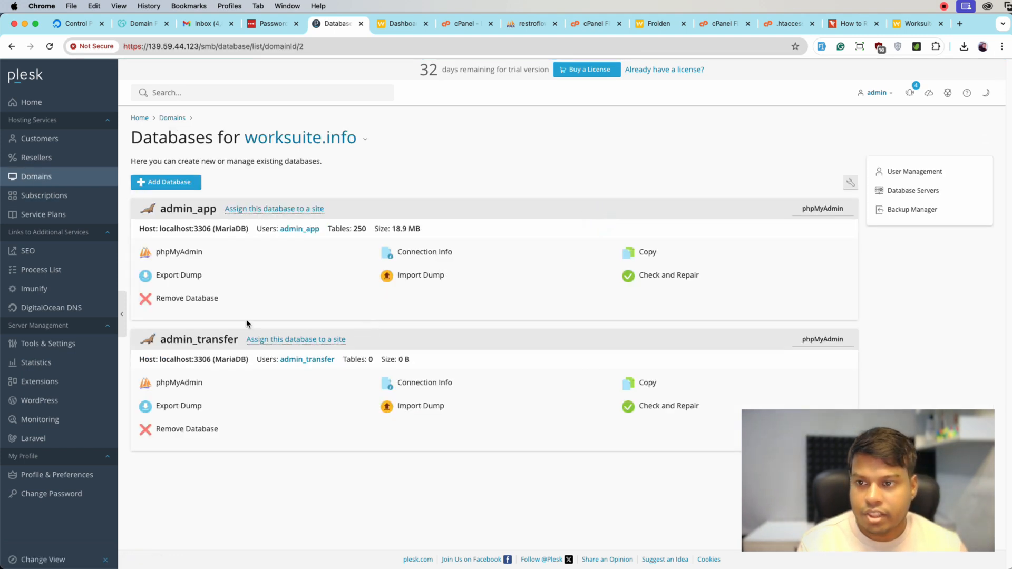
click(179, 384)
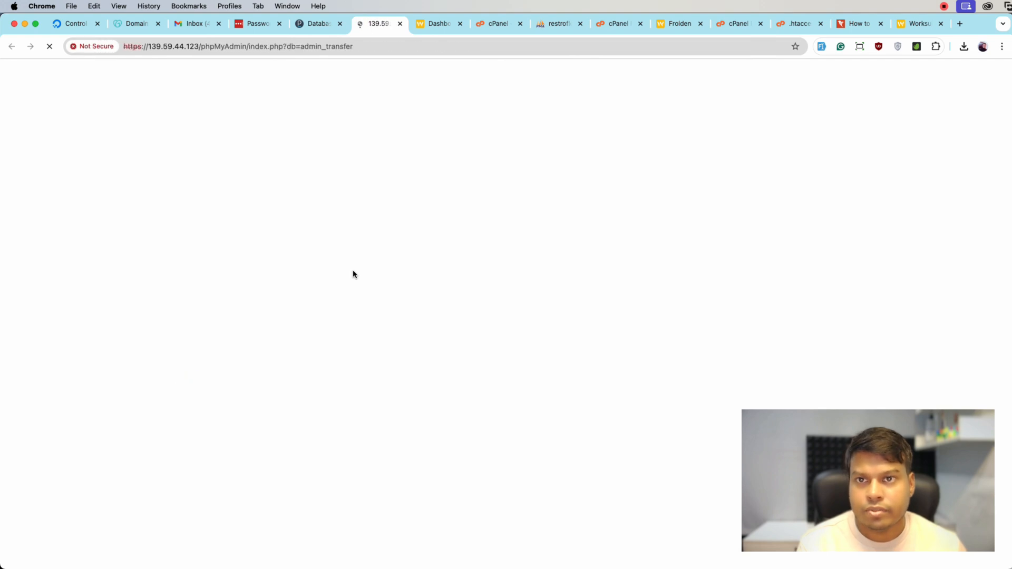
Import the restroflow_app.sql file into the admin_transfer database, keeping the default import options
click(392, 81)
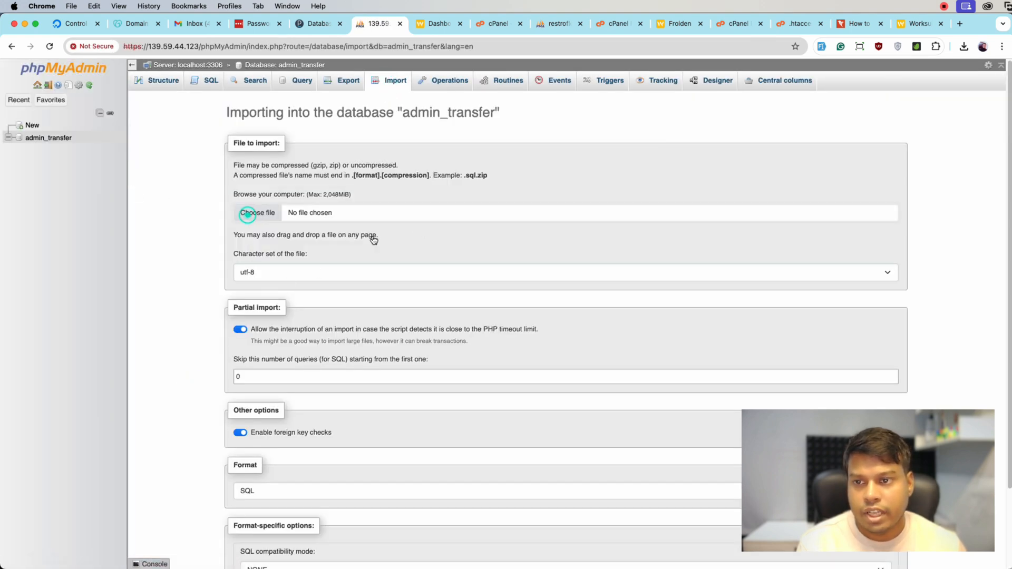
click(257, 212)
double_click(264, 150)
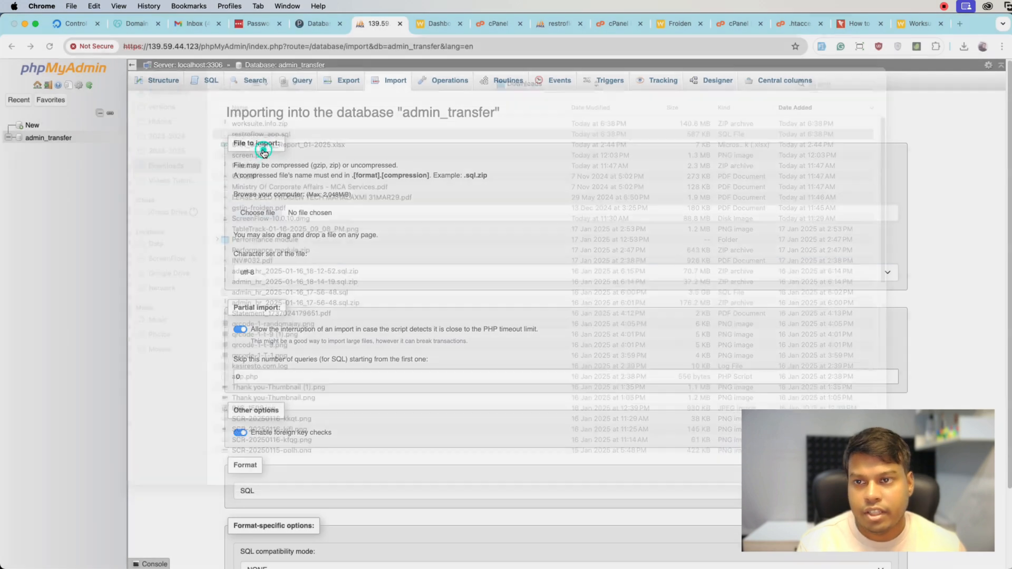
scroll(288, 362, down, 3)
click(242, 532)
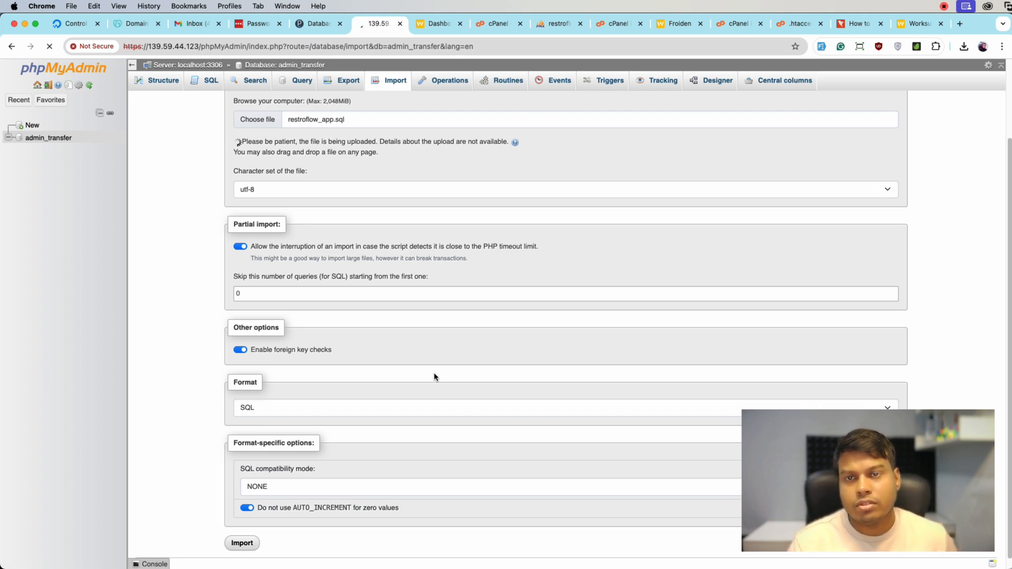
scroll(434, 376, up, 3)
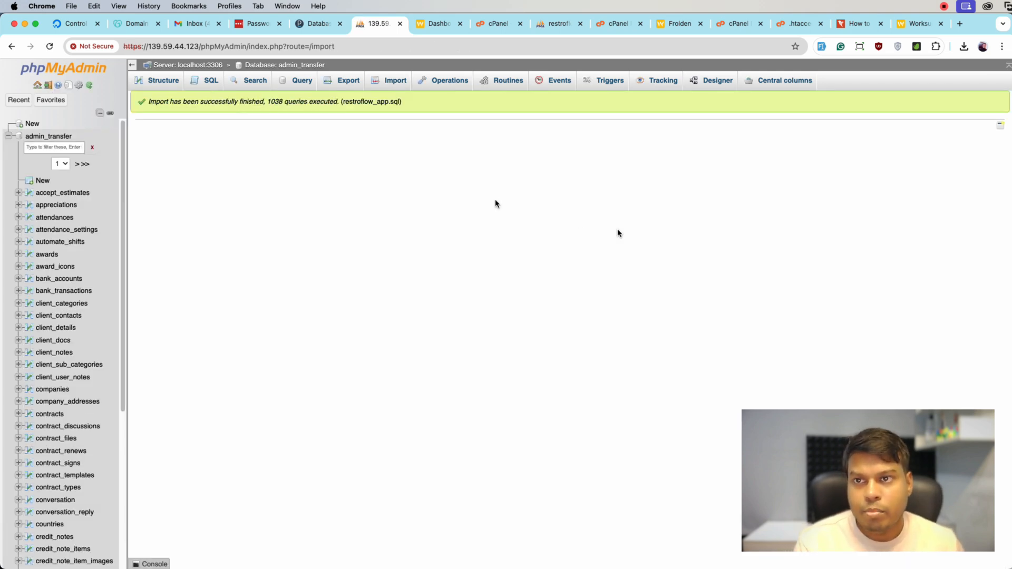
Clear the application cache by visiting transfer.worksuite.info/public/clear-cache, and follow the link to the login page
click(431, 32)
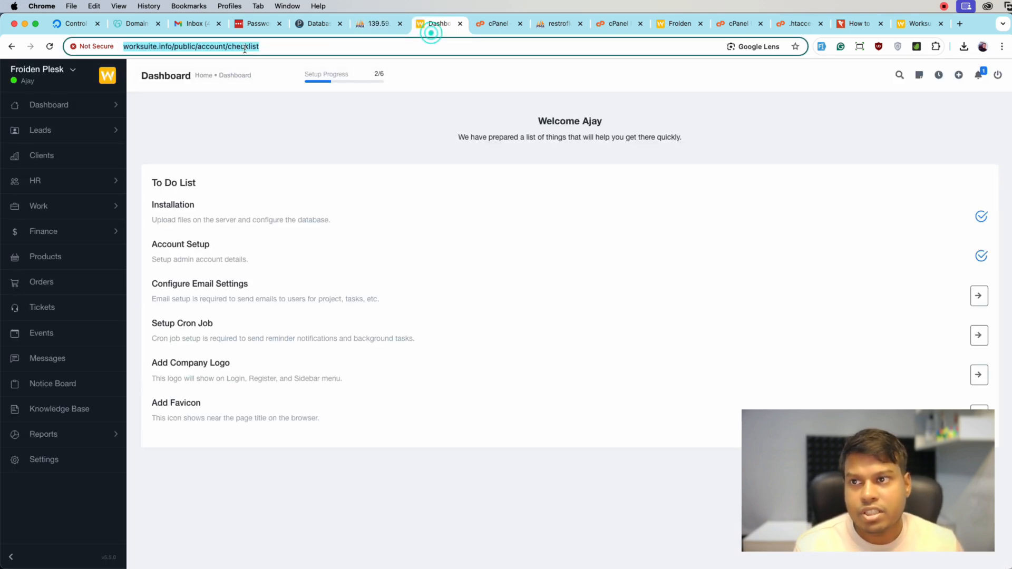
click(376, 25)
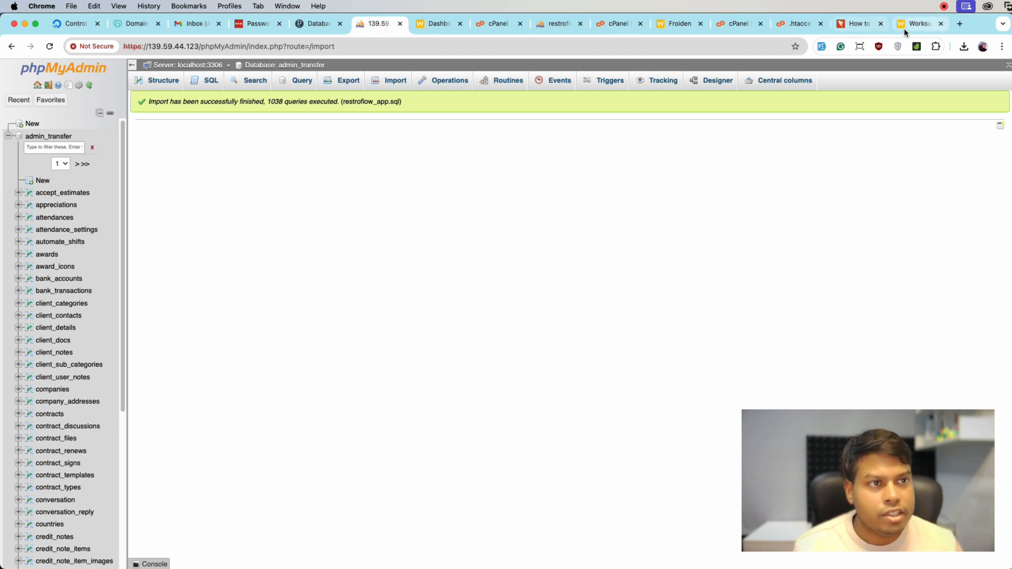
click(903, 29)
double_click(261, 47)
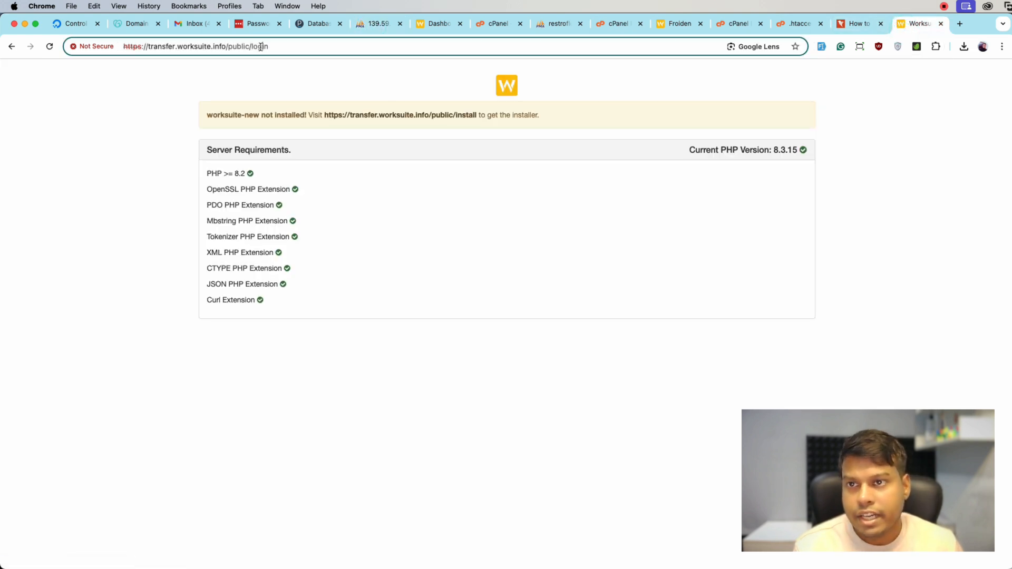
text(clear-cache)
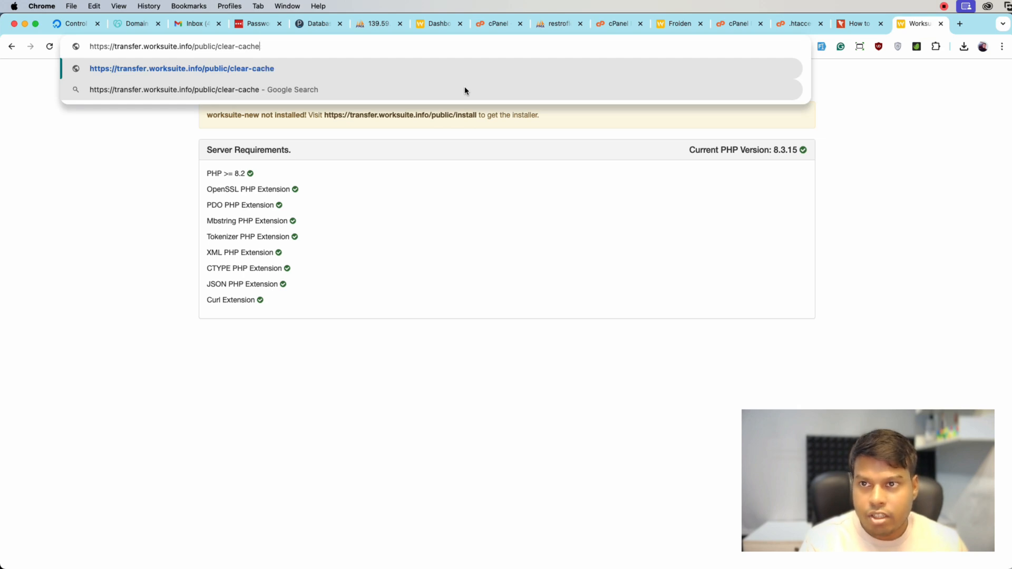
key(Return)
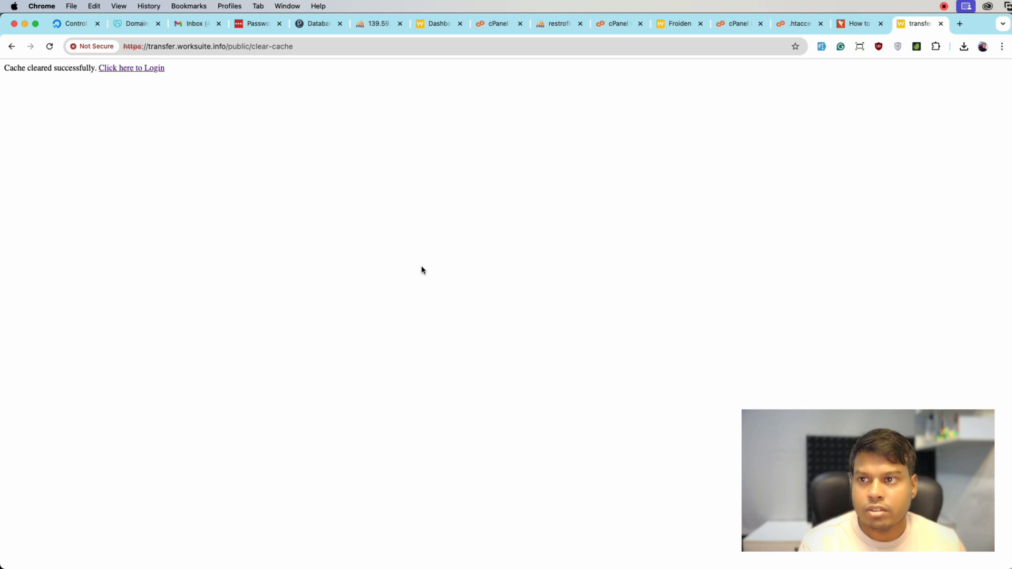
click(157, 69)
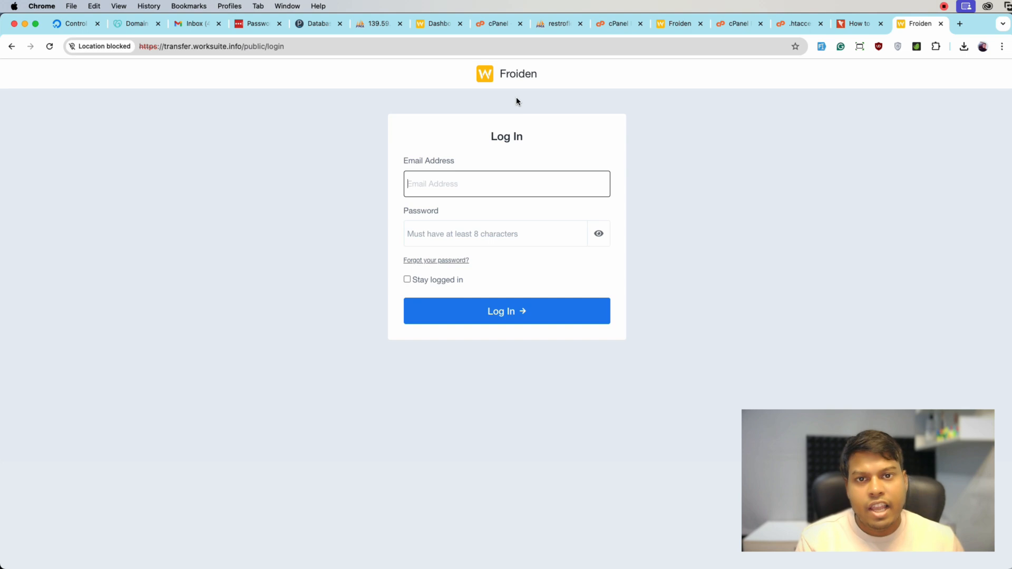
Try to log in to the migrated Worksuite site with the admin e-mail and the account password
text(admin)
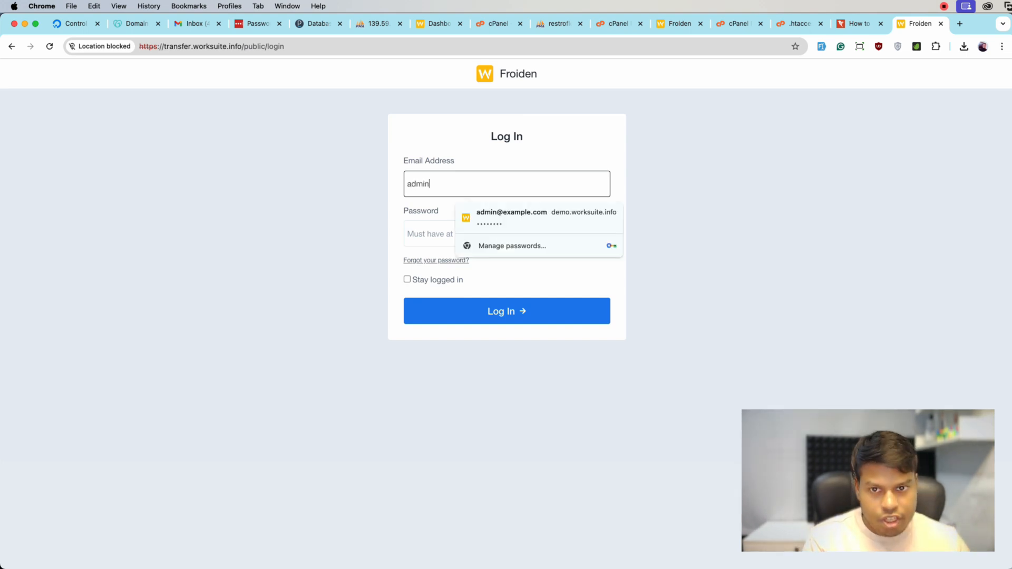
text(@example.com)
key(Tab)
text(1)
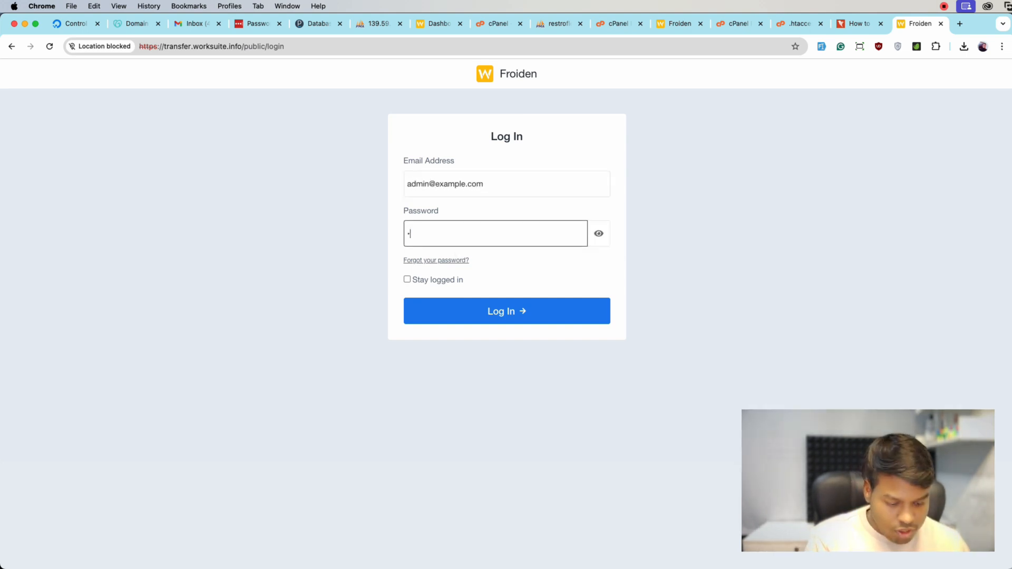
key(Return)
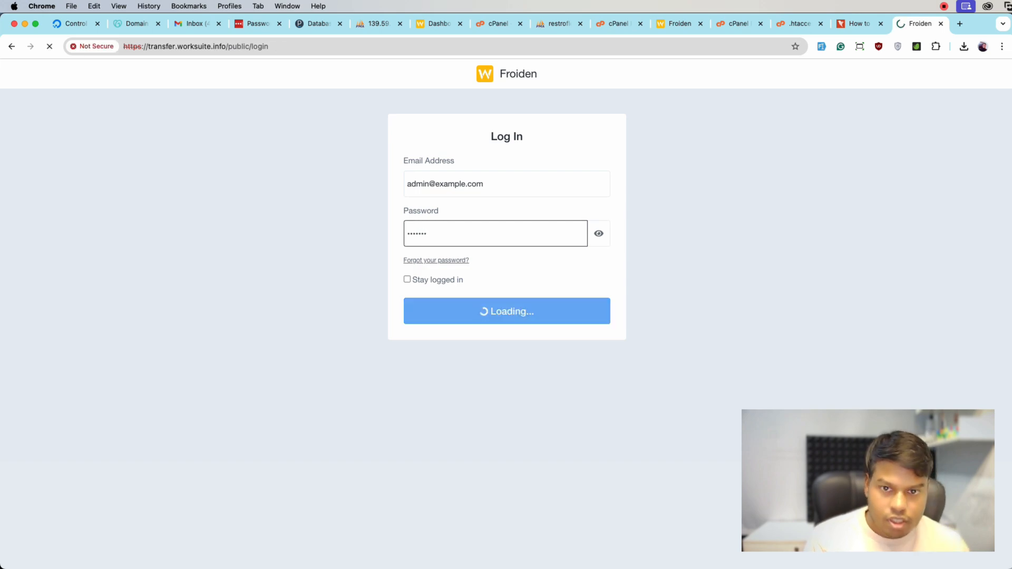
Dismiss the location permission request and enter the account password again on the login form
click(471, 246)
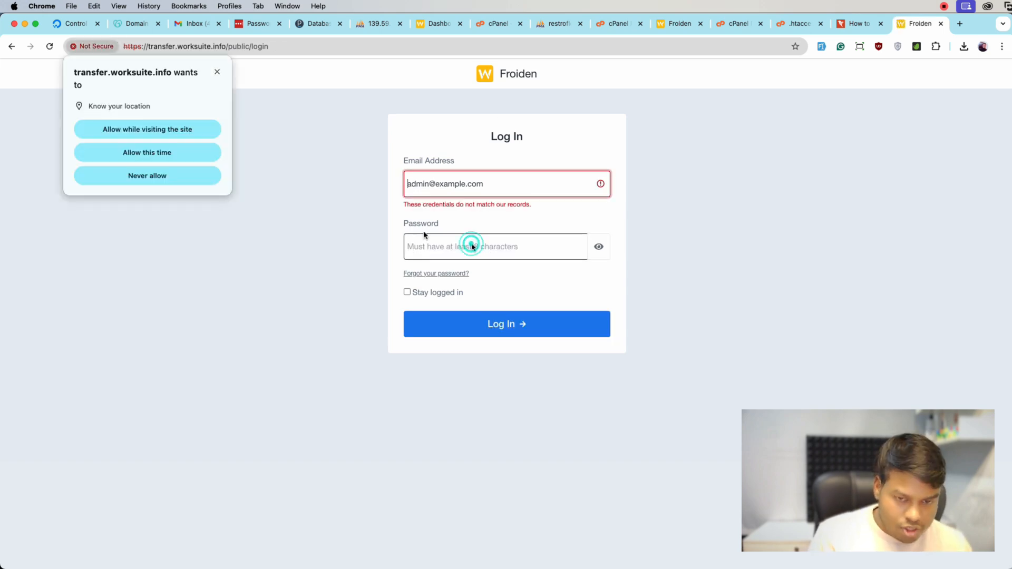
click(216, 72)
text(12)
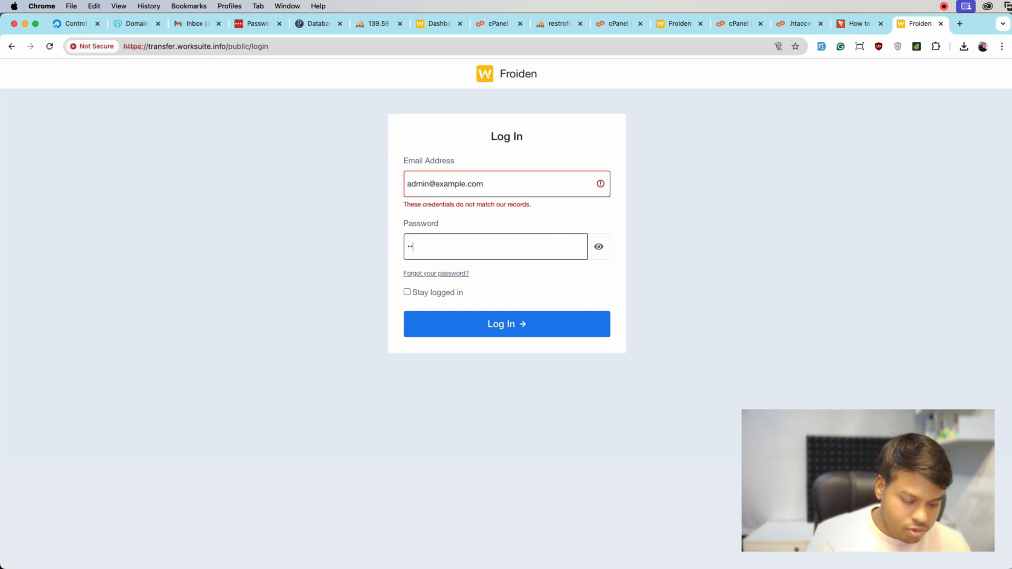
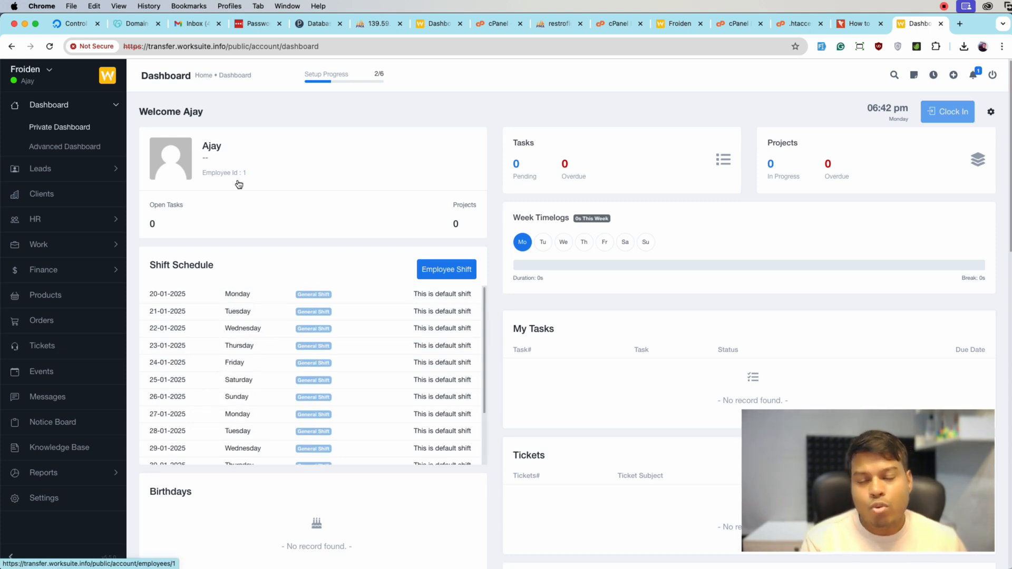
Open the purchase verification page at transfer.worksuite.info/public/verify-purchase and place the cursor in the purchase code field
drag(229, 46, 401, 34)
key(BackSpace)
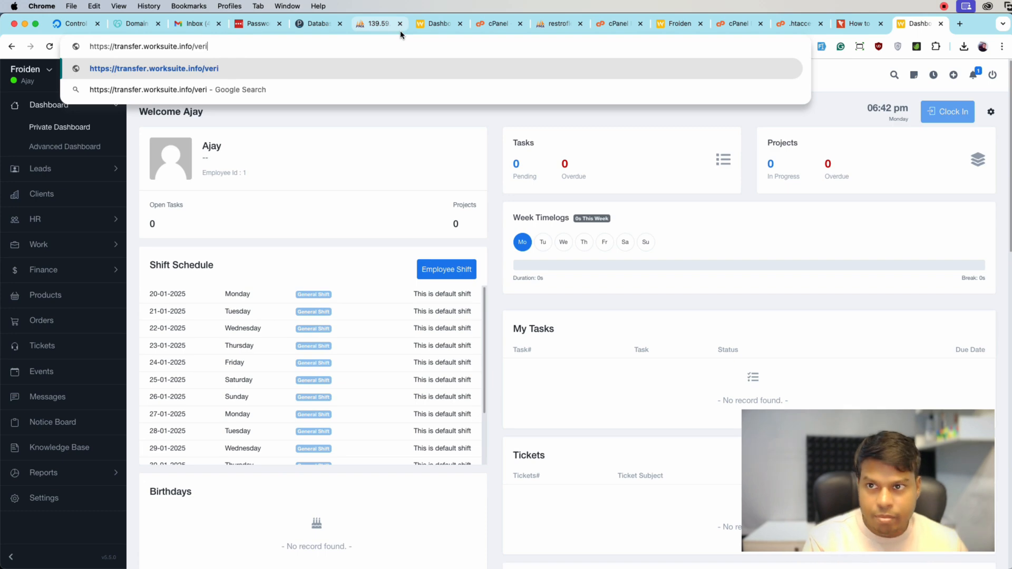
text([)
key(BackSpace)
key(BackSpace)
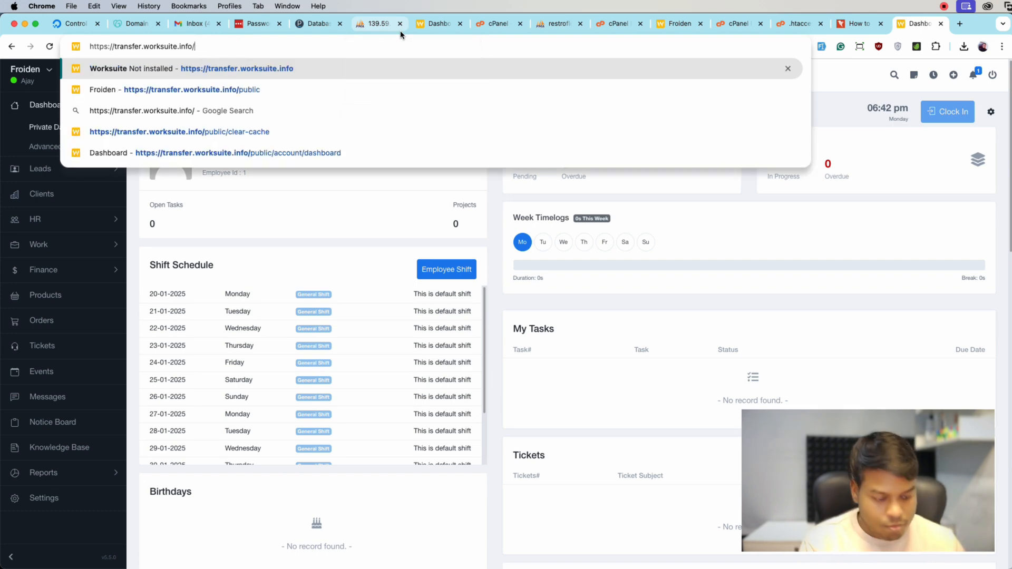
text(py)
key(BackSpace)
text(ublic/vero)
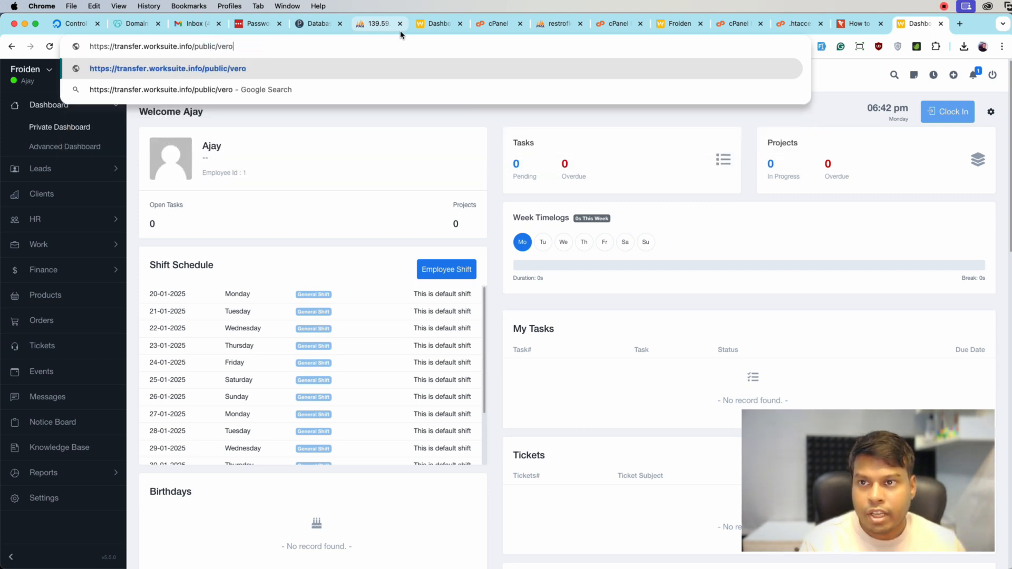
key(BackSpace)
text(ify-purchase)
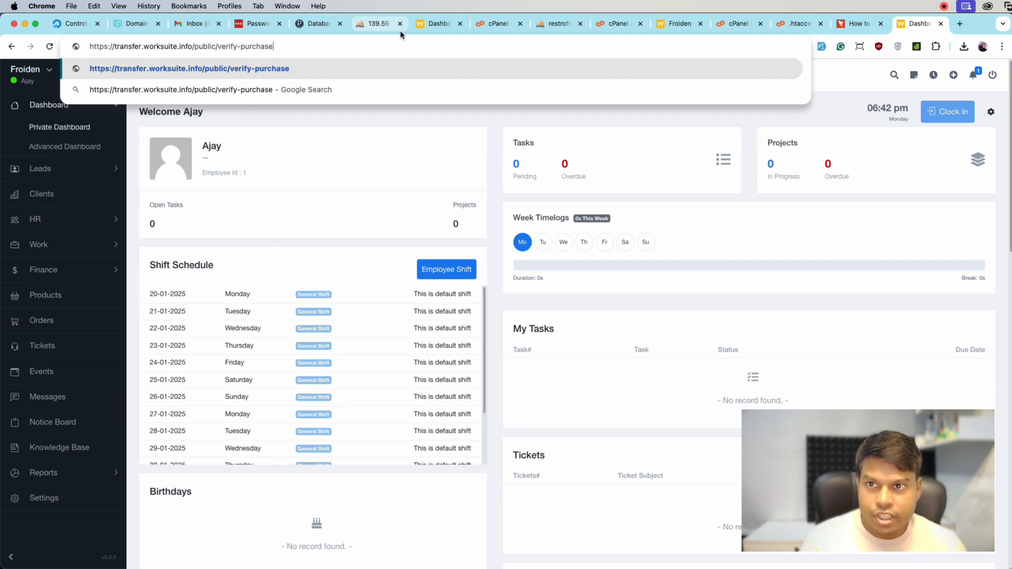
key(Return)
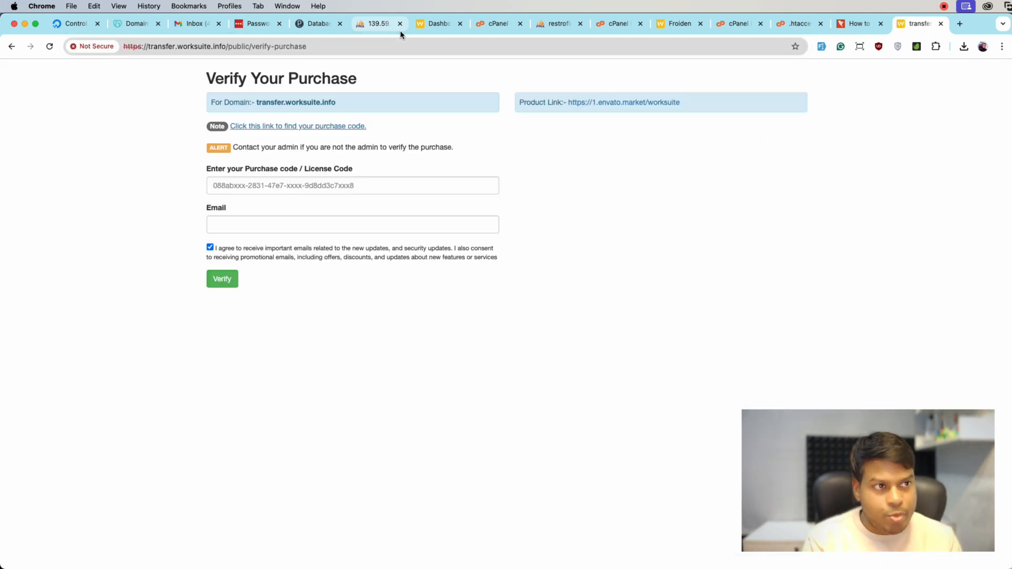
click(322, 185)
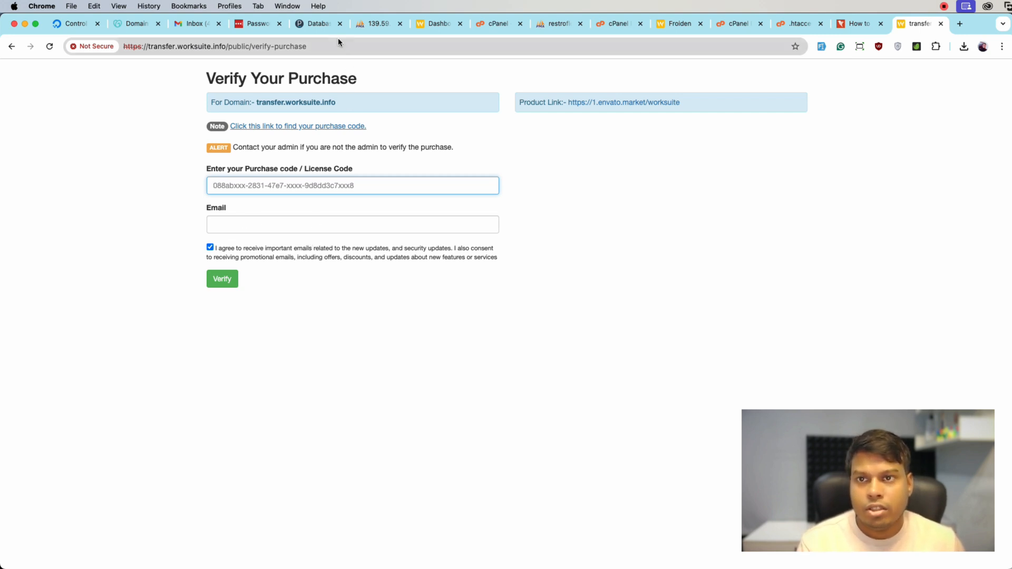
In Plesk, remove packages.php and services.php from the bootstrap/cache folder of transfer.worksuite.info
click(319, 23)
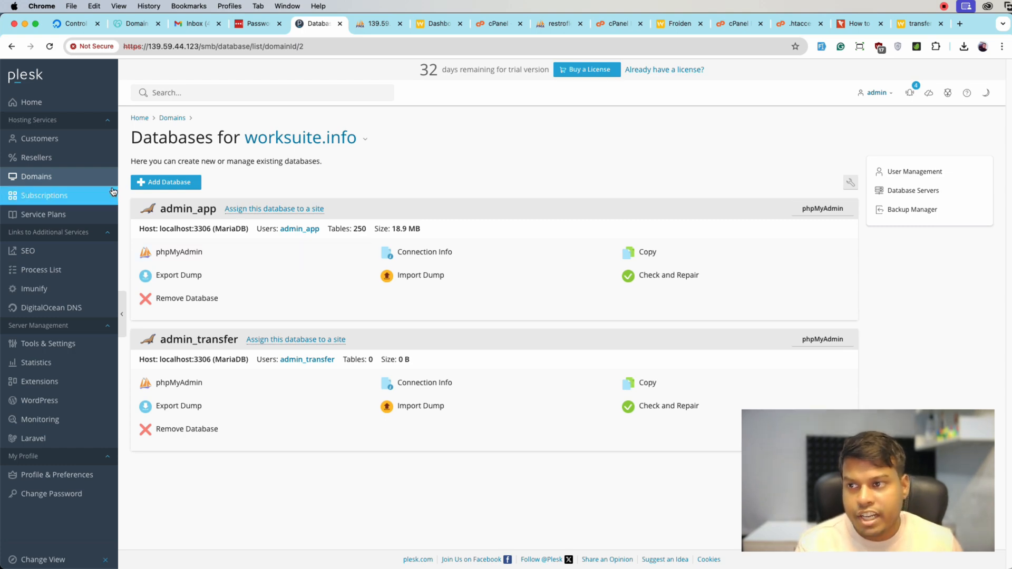
click(94, 177)
click(208, 285)
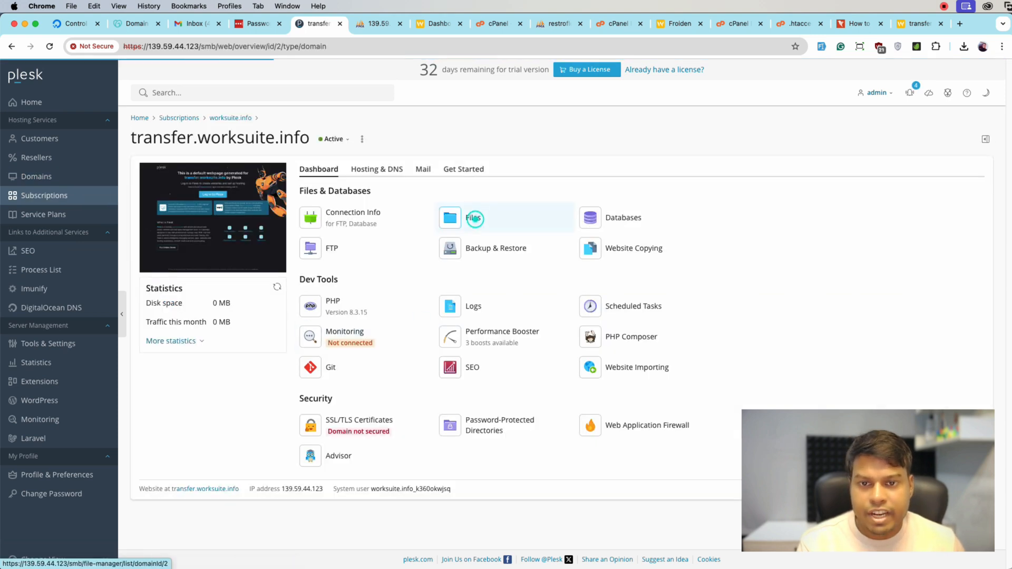
click(473, 222)
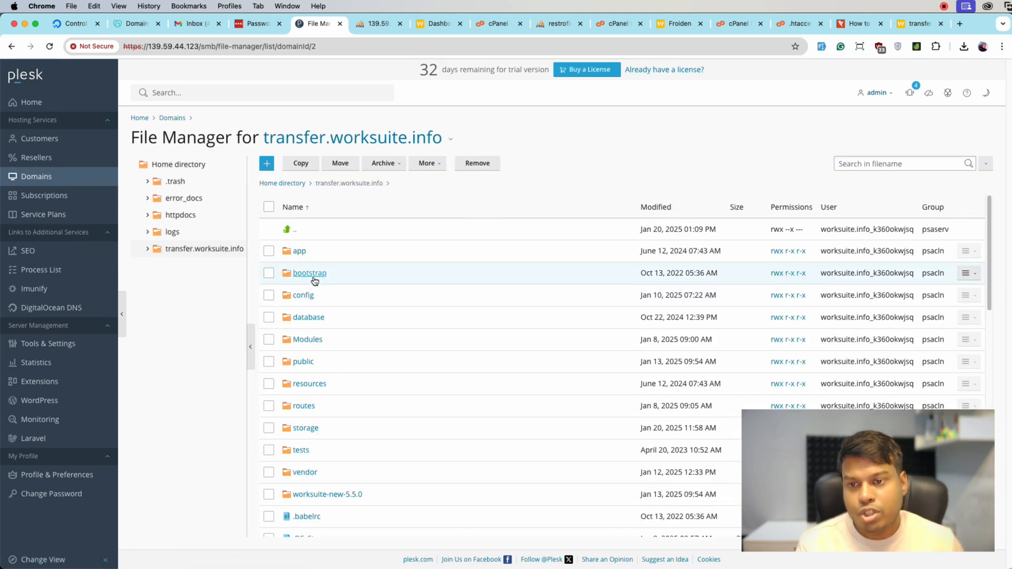
click(313, 274)
click(304, 252)
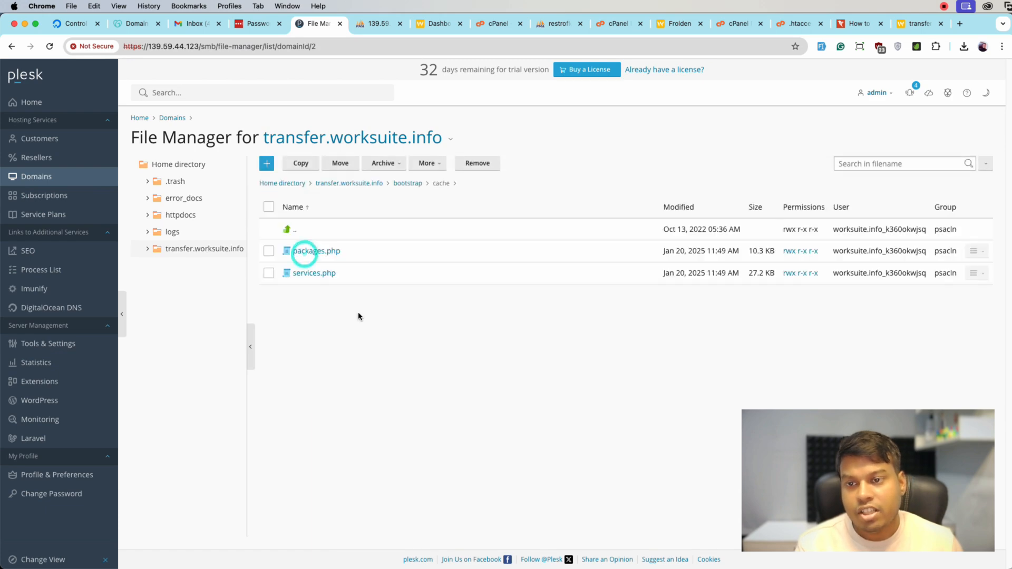
click(269, 207)
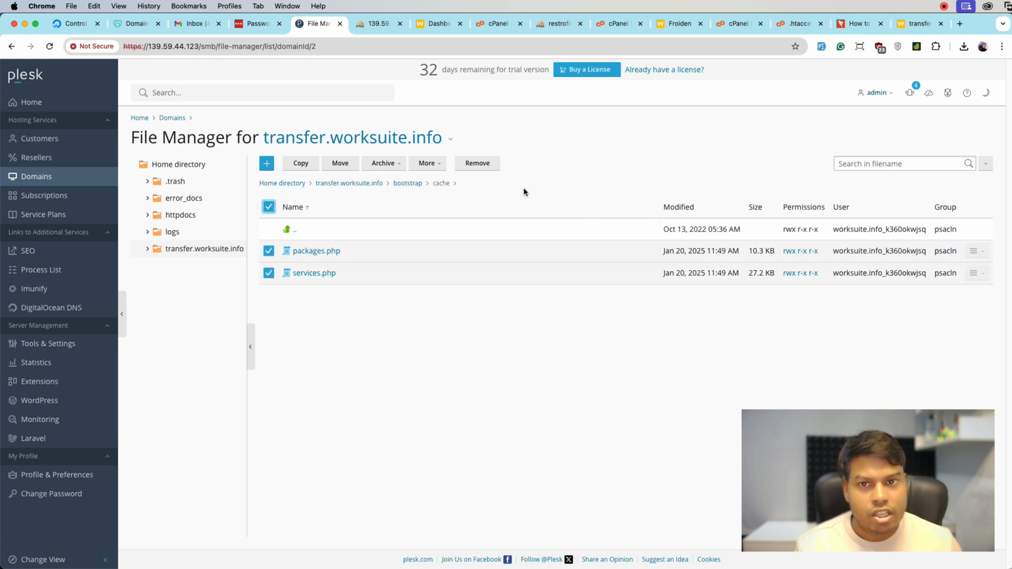
click(484, 172)
click(463, 350)
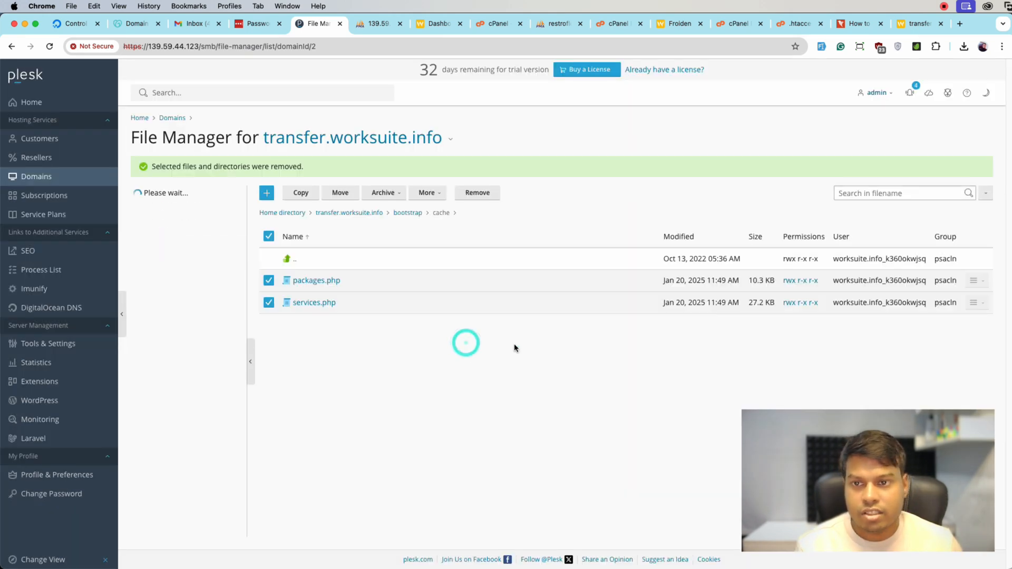
Return to the Worksuite site, load transfer.worksuite.info/public without the verify-purchase path, and look over the dashboard
click(907, 26)
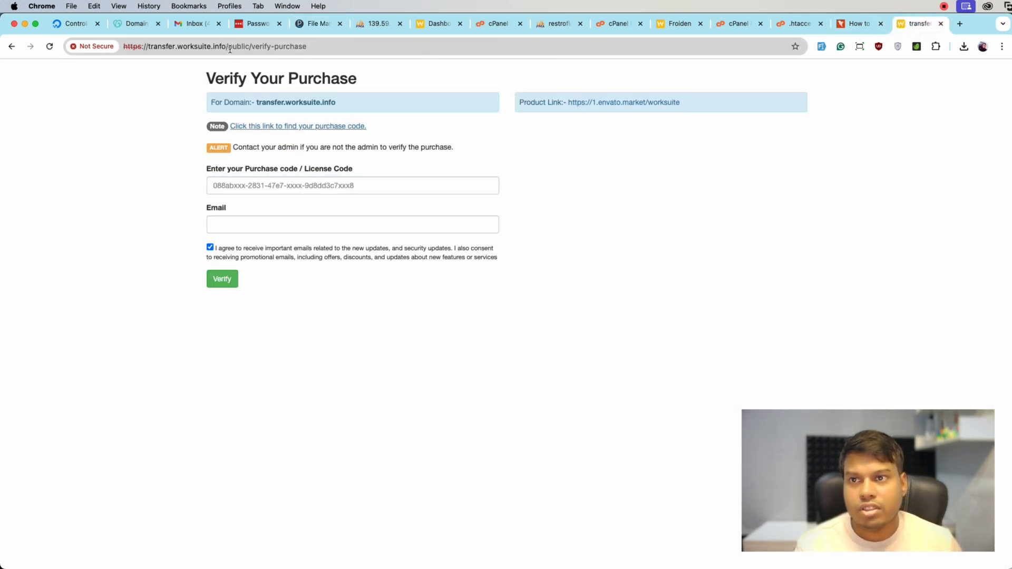
click(254, 47)
drag(253, 46, 452, 41)
key(BackSpace)
key(Return)
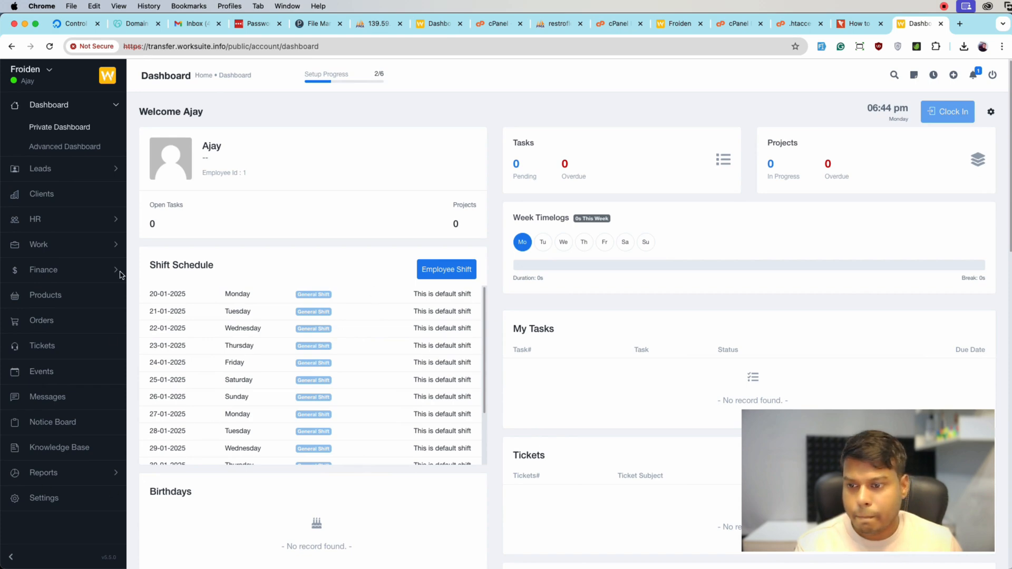
scroll(433, 274, down, 10)
scroll(433, 274, up, 10)
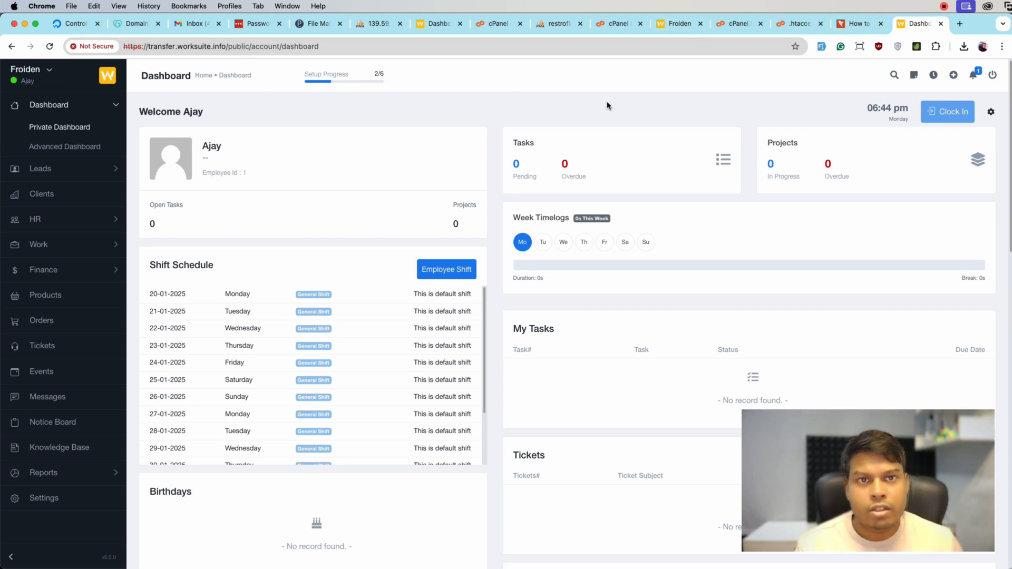
In Plesk, set the document root in the transfer.worksuite.info hosting settings to transfer.worksuite.info/public and save
click(316, 23)
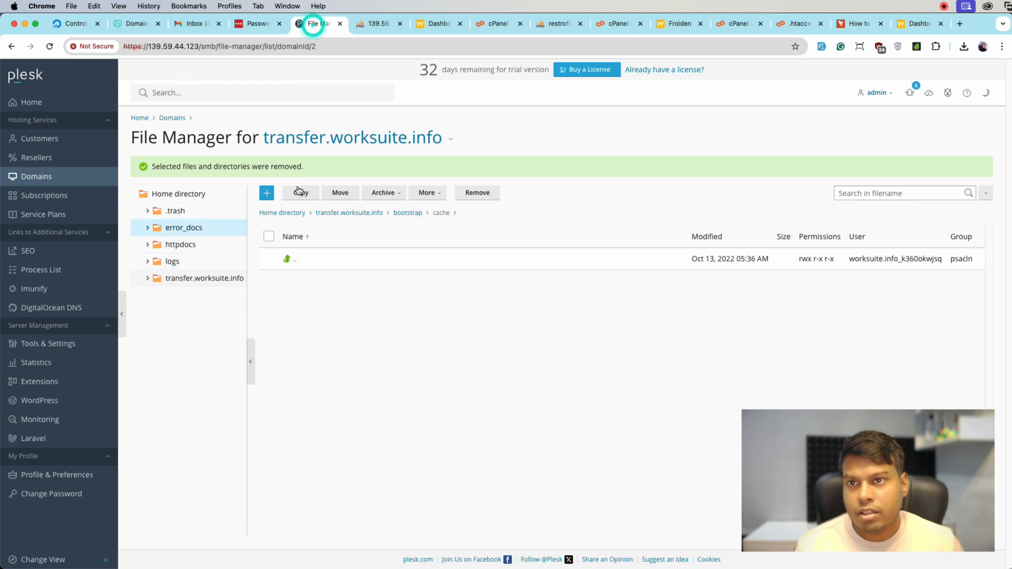
click(51, 193)
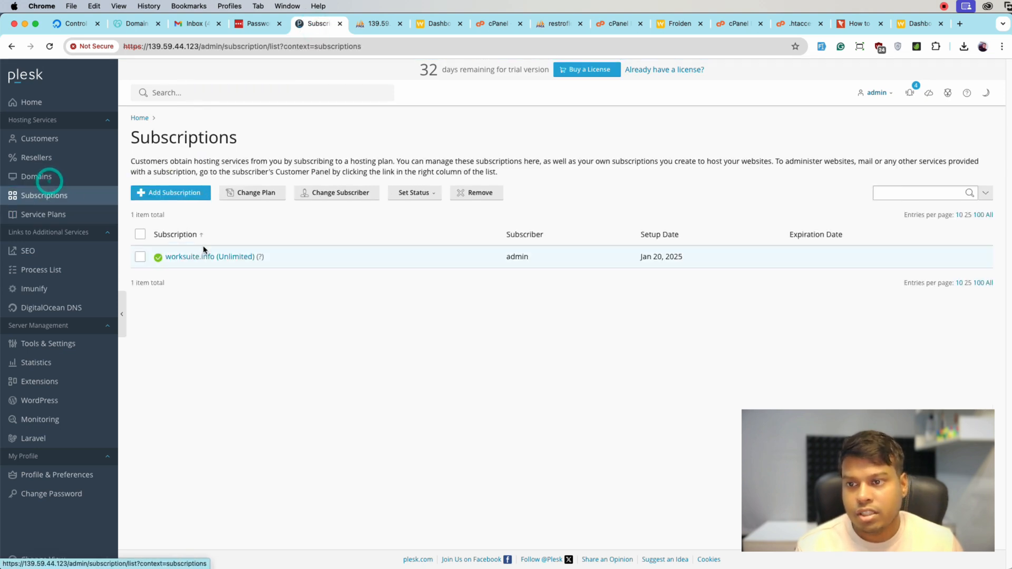
click(67, 182)
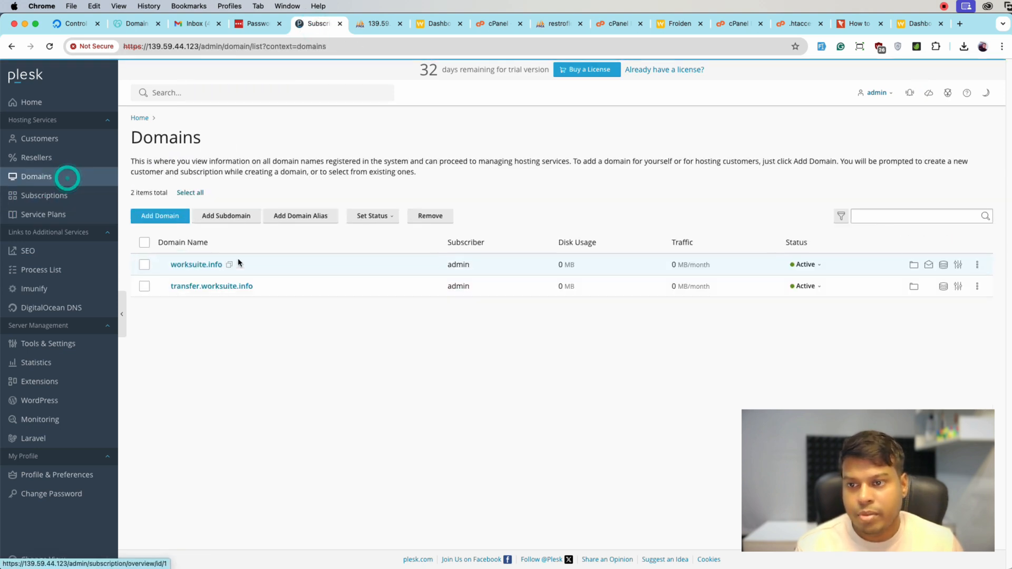
click(212, 286)
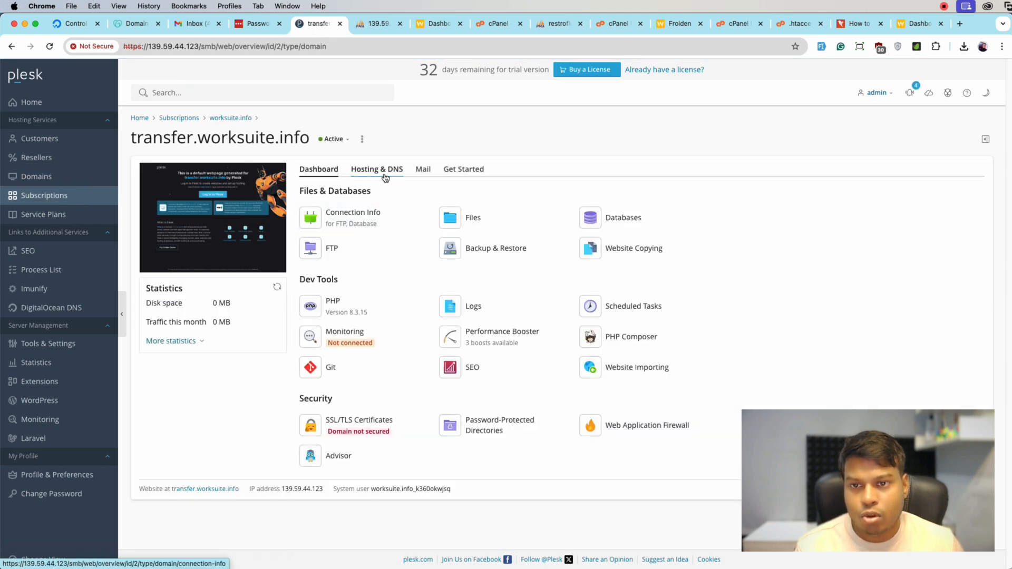
click(384, 169)
click(345, 217)
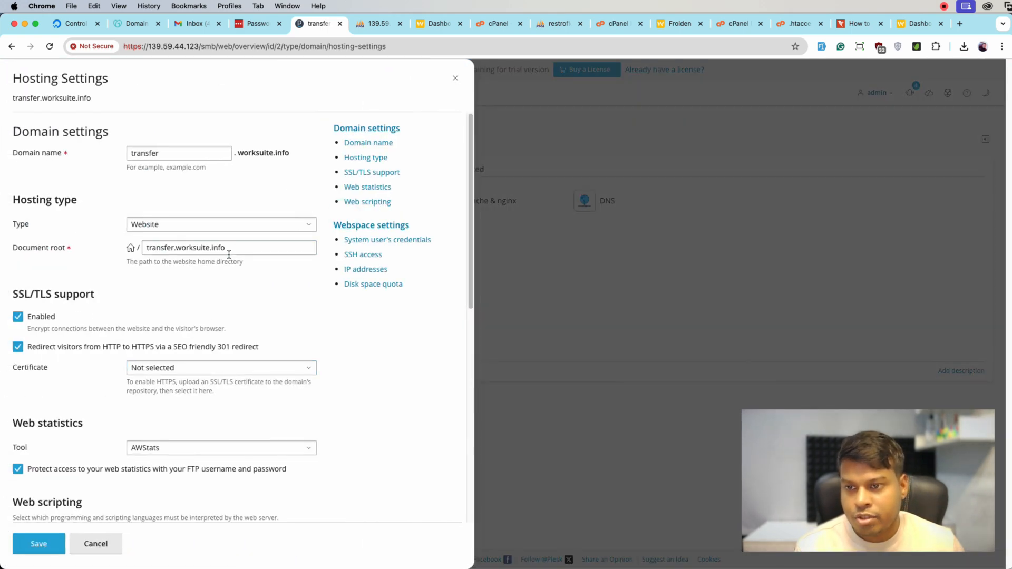
click(232, 252)
text(/public)
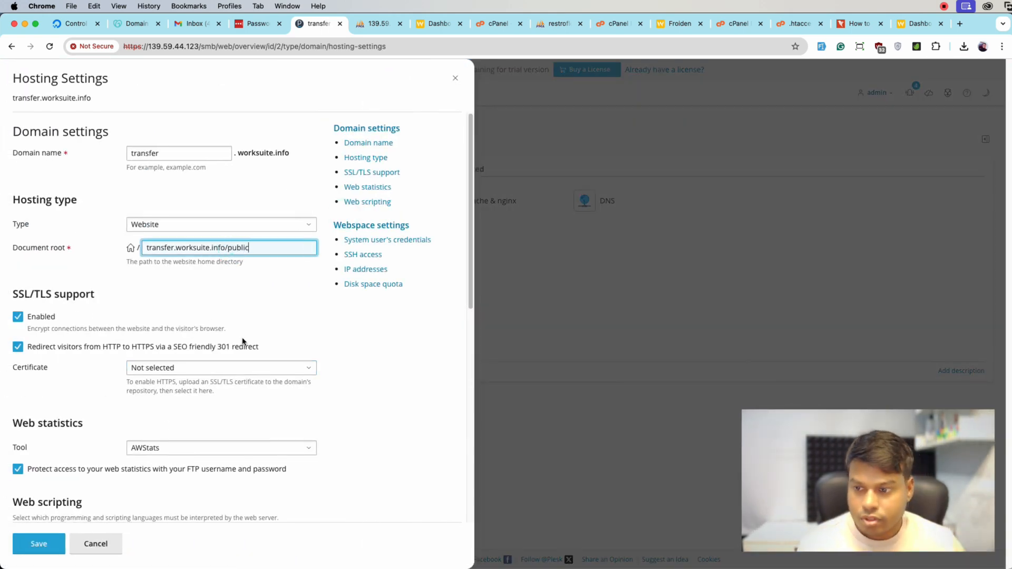
click(47, 540)
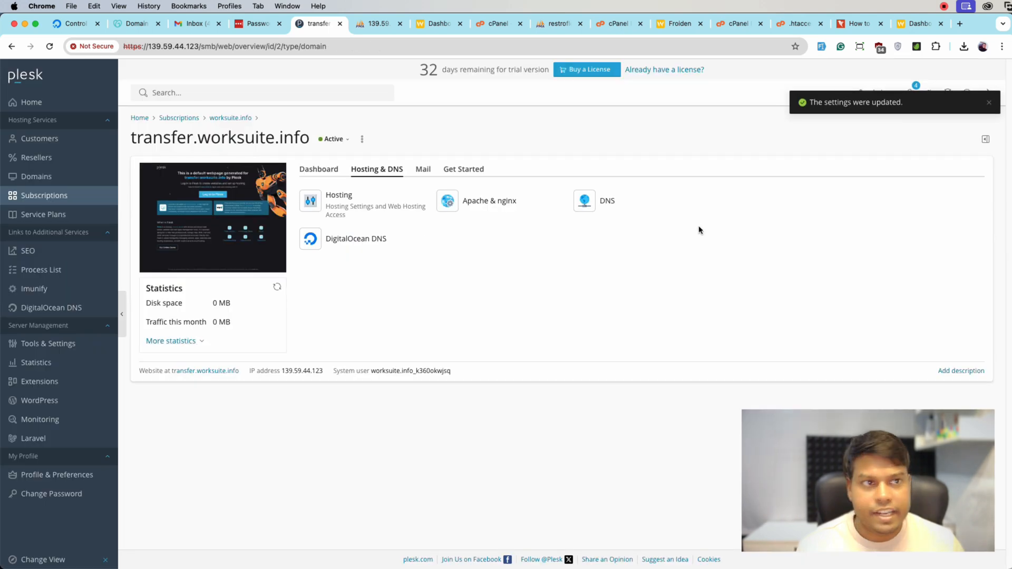
Reload the Worksuite dashboard and open it at transfer.worksuite.info/account/dashboard, without public in the address
click(922, 24)
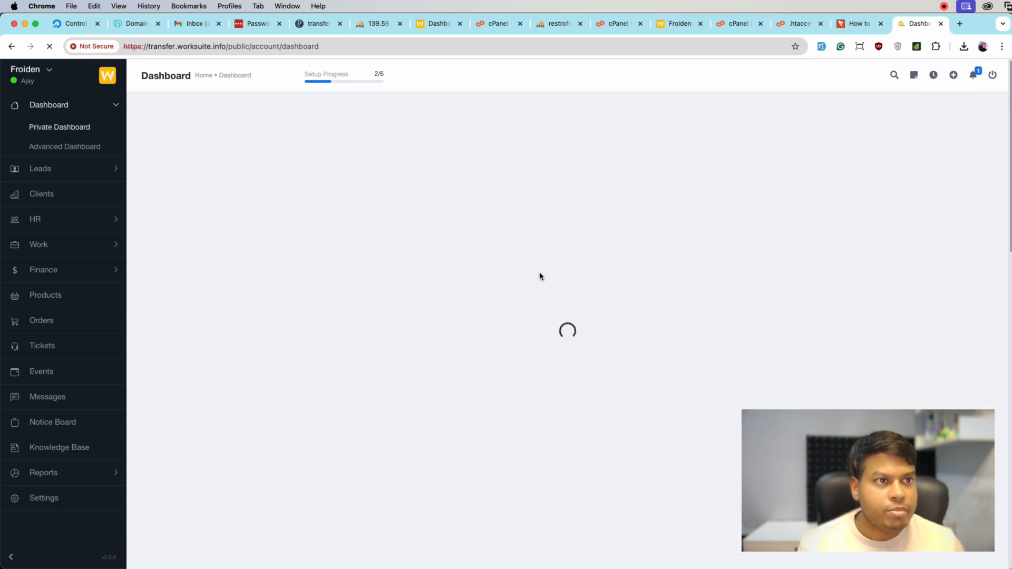
key(super+r)
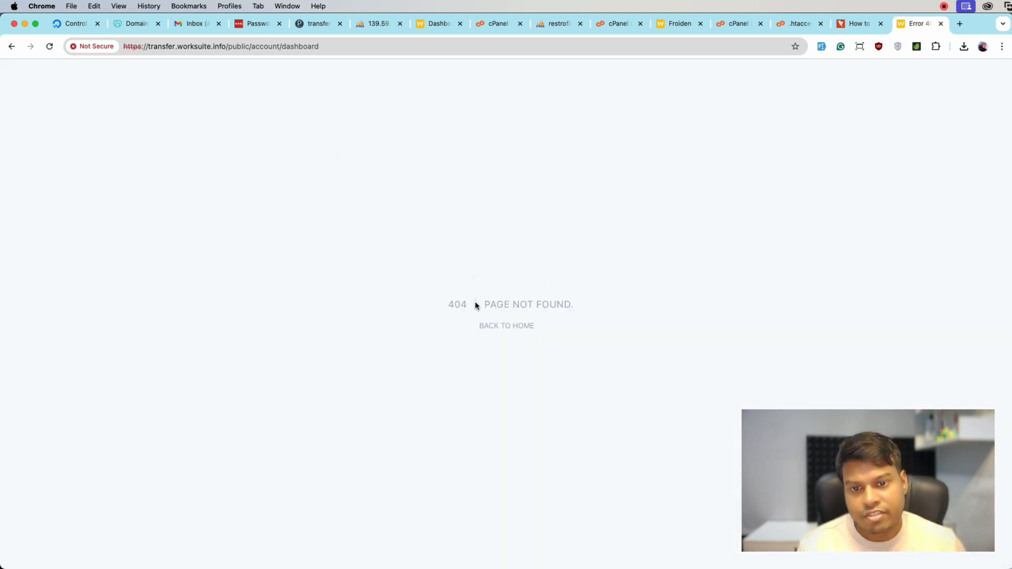
double_click(237, 46)
key(BackSpace)
key(BackSpace)
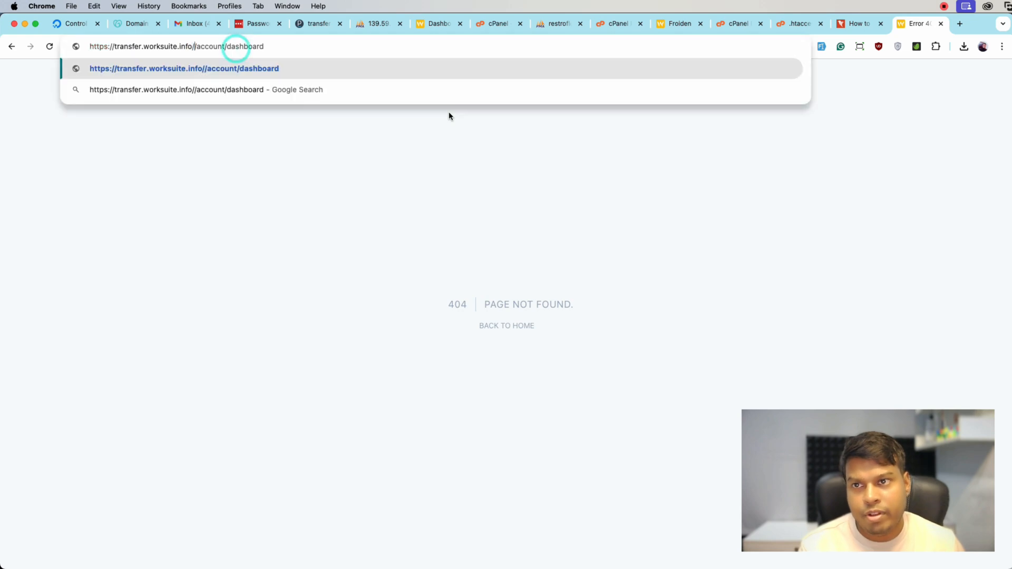
key(Return)
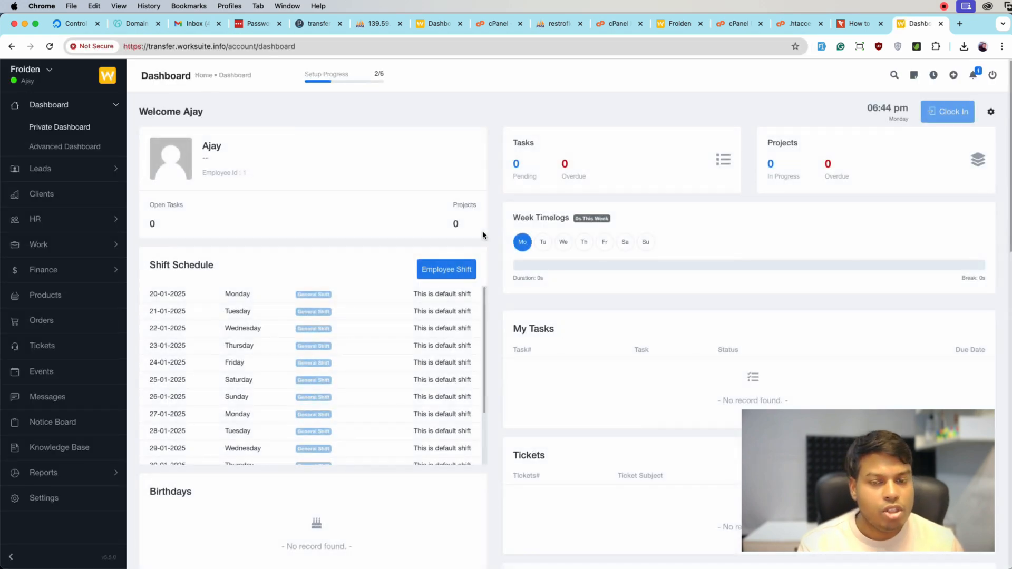